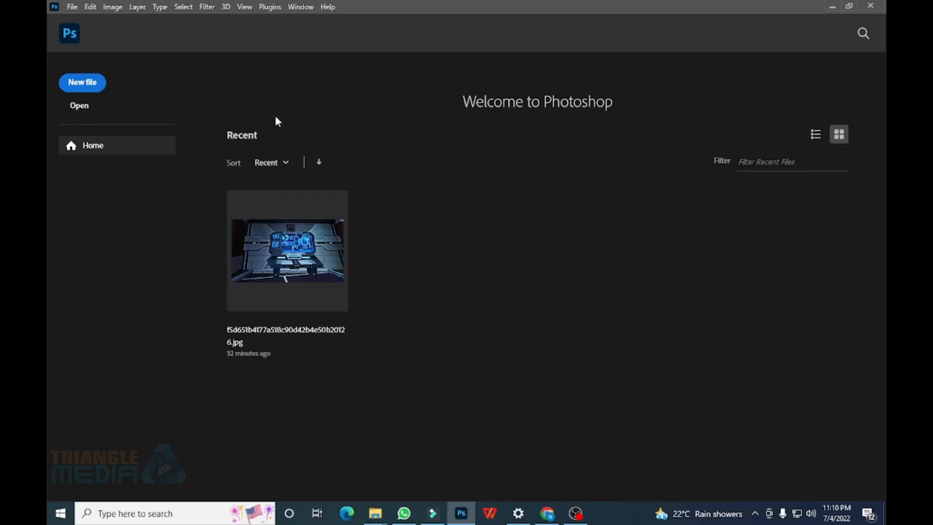
# Open the New Document dialog from the File menu
pyautogui.click(72, 7)
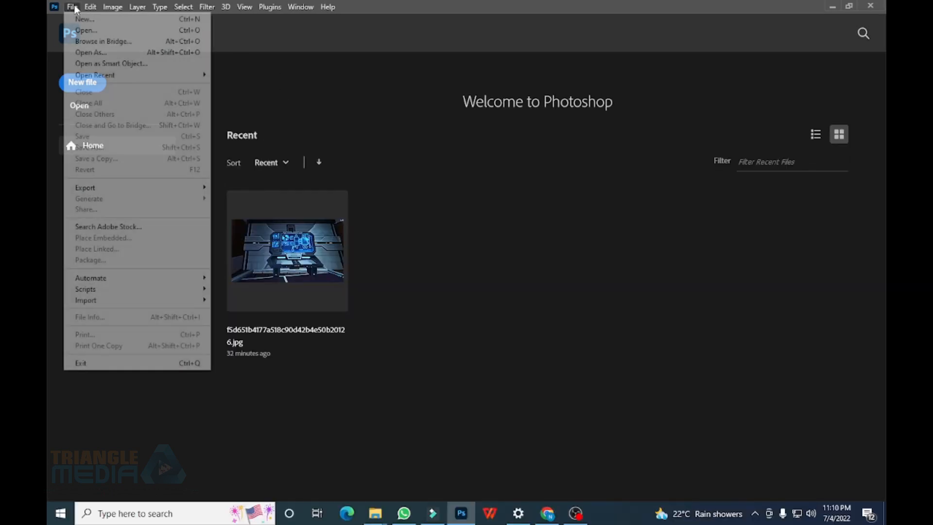
pyautogui.click(106, 22)
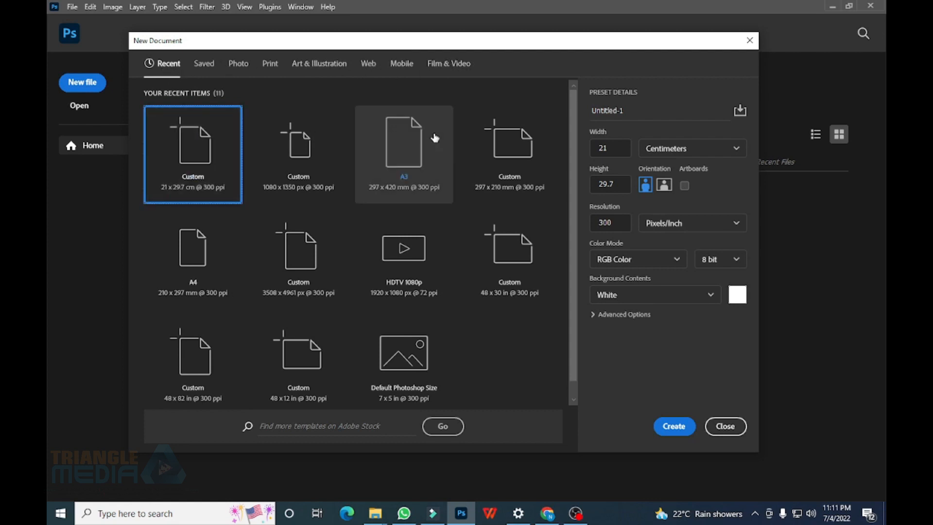
# Browse each preset category, then choose the A4 print preset (210 × 297 mm, 300 ppi)
pyautogui.click(205, 65)
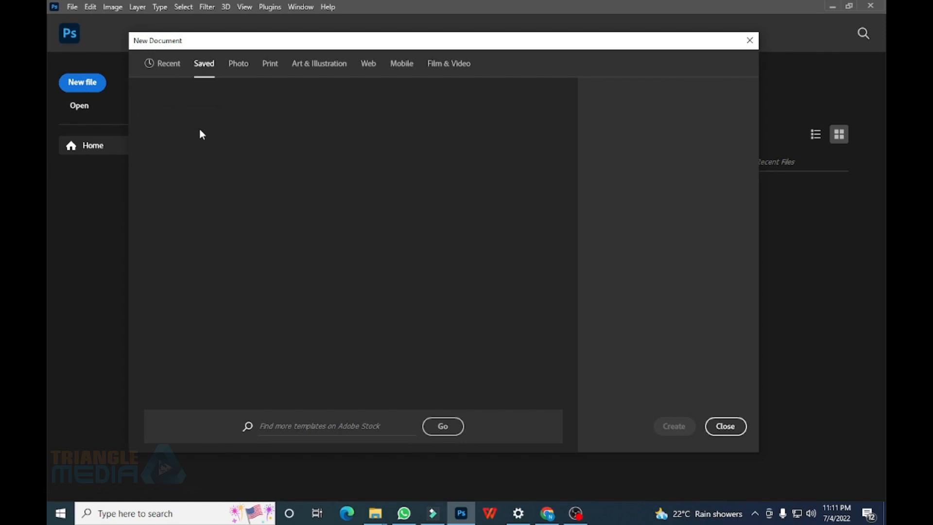
pyautogui.click(238, 67)
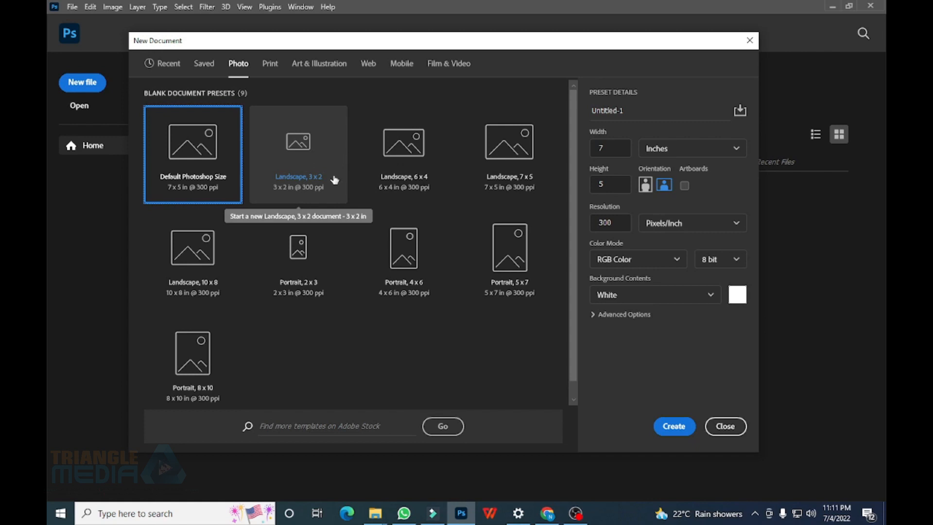
pyautogui.click(271, 64)
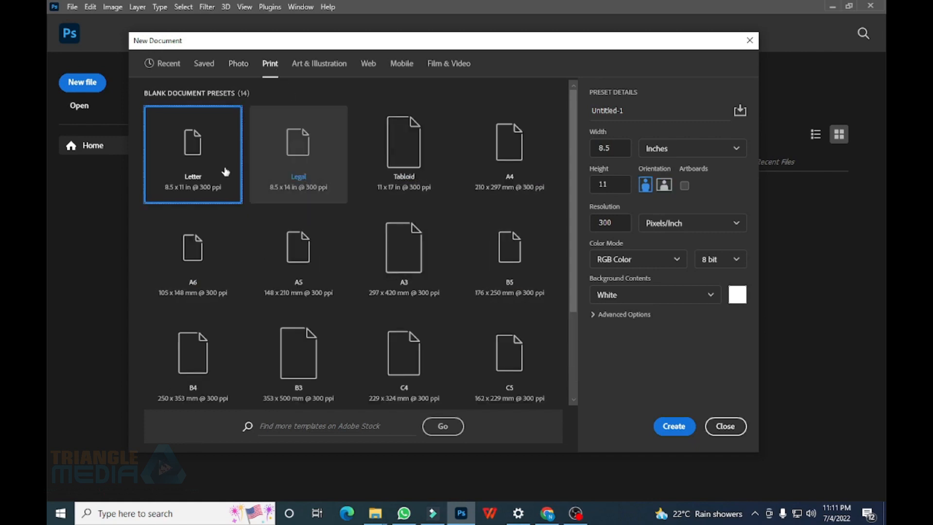
pyautogui.click(328, 65)
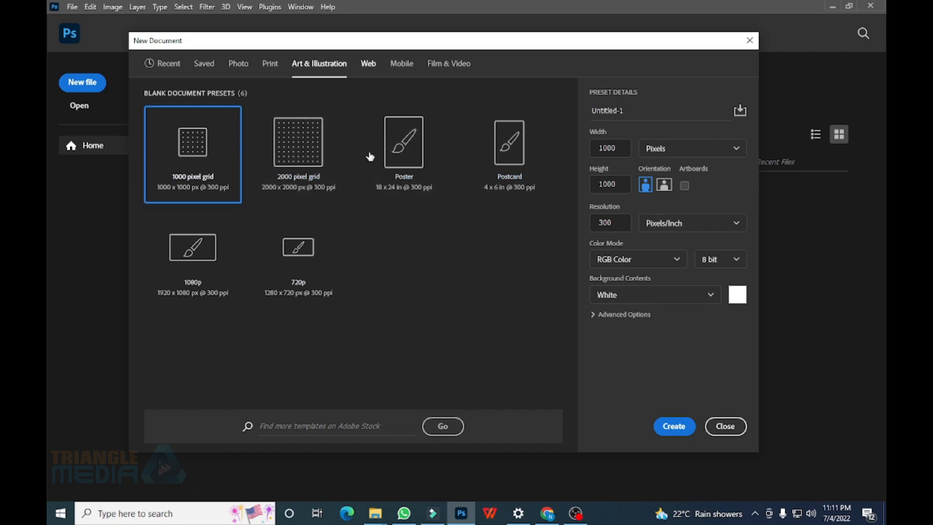
pyautogui.click(368, 63)
pyautogui.click(402, 63)
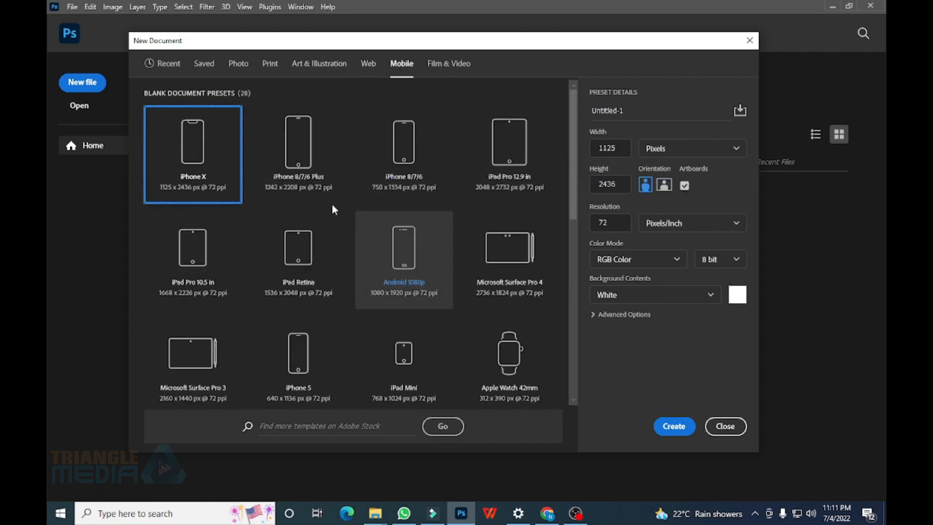
pyautogui.click(439, 63)
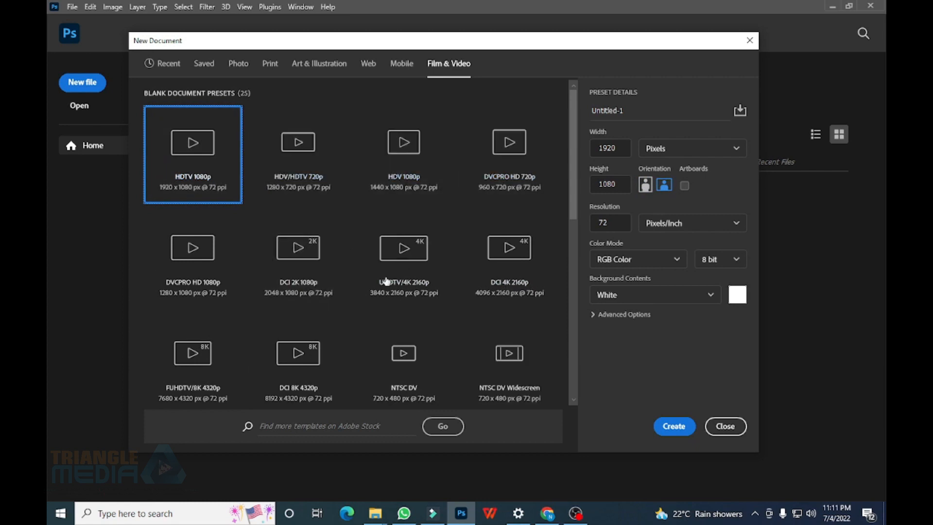
pyautogui.click(273, 73)
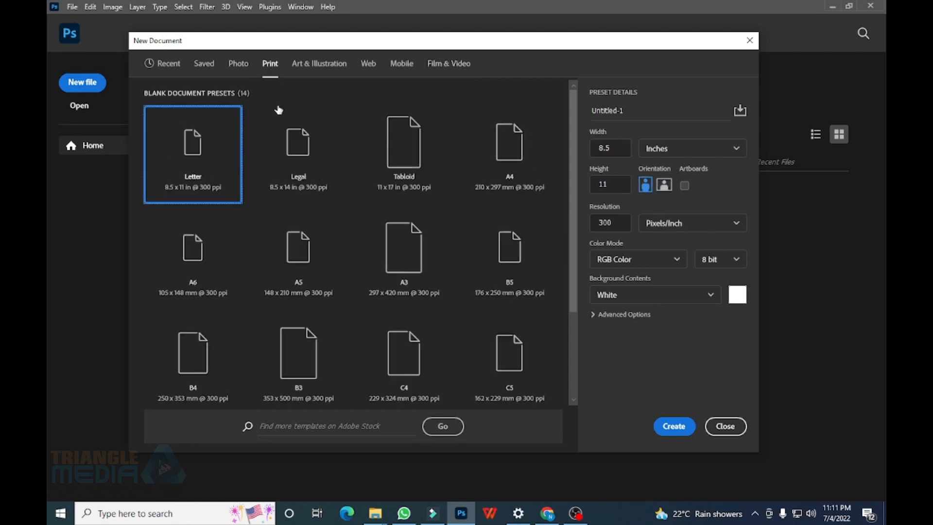
pyautogui.click(519, 149)
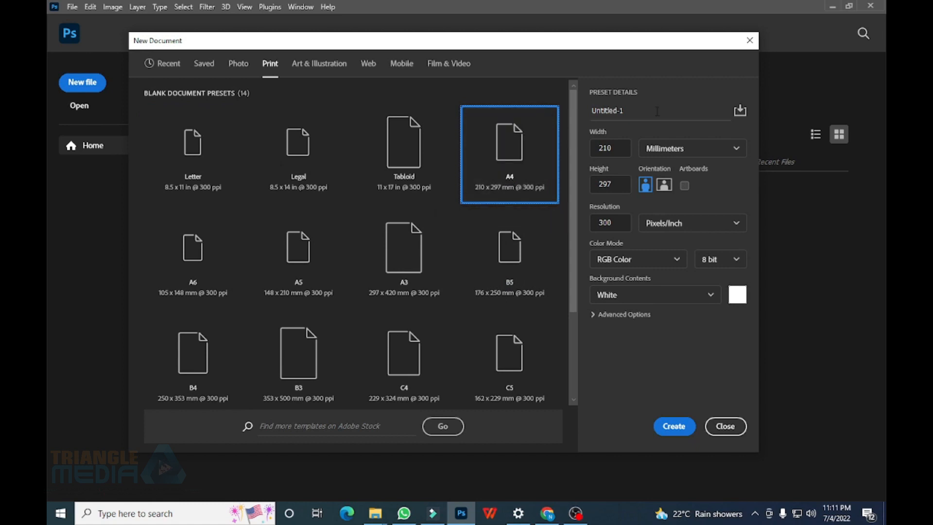
# Rename the new document from Untitled-1 to Class_01
pyautogui.click(632, 110)
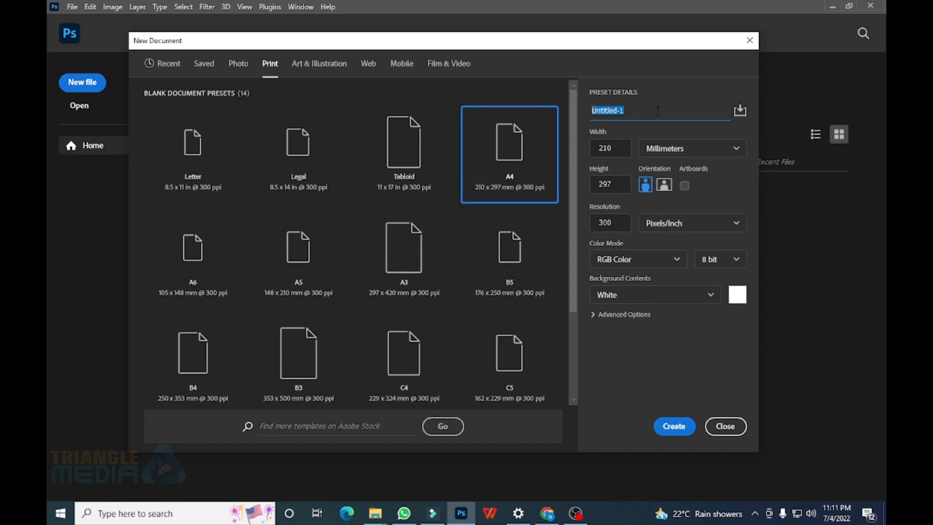
pyautogui.press('BackSpace')
pyautogui.write('Class_01')
pyautogui.moveTo(607, 111)
pyautogui.mouseDown()
pyautogui.moveTo(580, 115)
pyautogui.moveTo(611, 111)
pyautogui.mouseUp()
pyautogui.doubleClick(613, 111)
pyautogui.click(612, 111)
pyautogui.moveTo(607, 112); pyautogui.dragTo(612, 113)
pyautogui.click(625, 113)
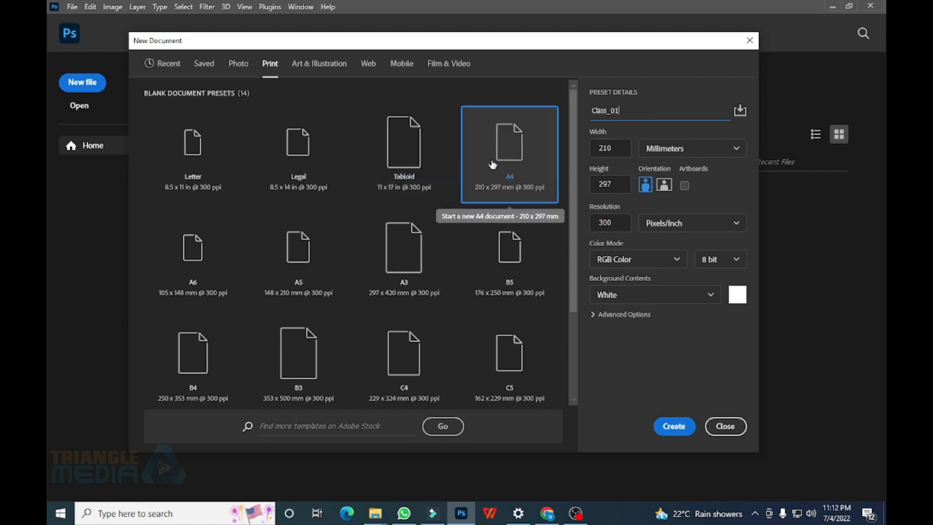
# Switch the page size units from millimetres to centimetres, giving 21 × 29.7 cm
pyautogui.click(600, 148)
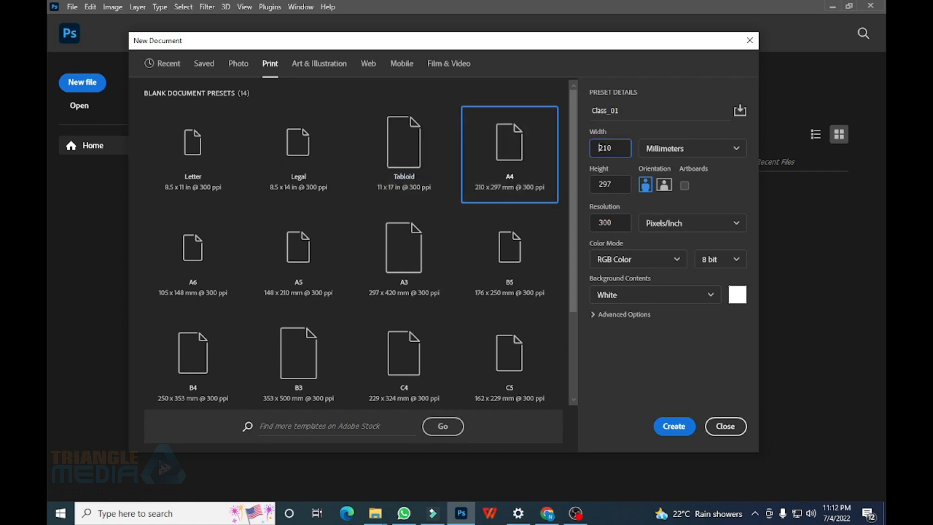
pyautogui.doubleClick(600, 148)
pyautogui.click(616, 184)
pyautogui.moveTo(616, 184); pyautogui.dragTo(599, 184)
pyautogui.click(715, 153)
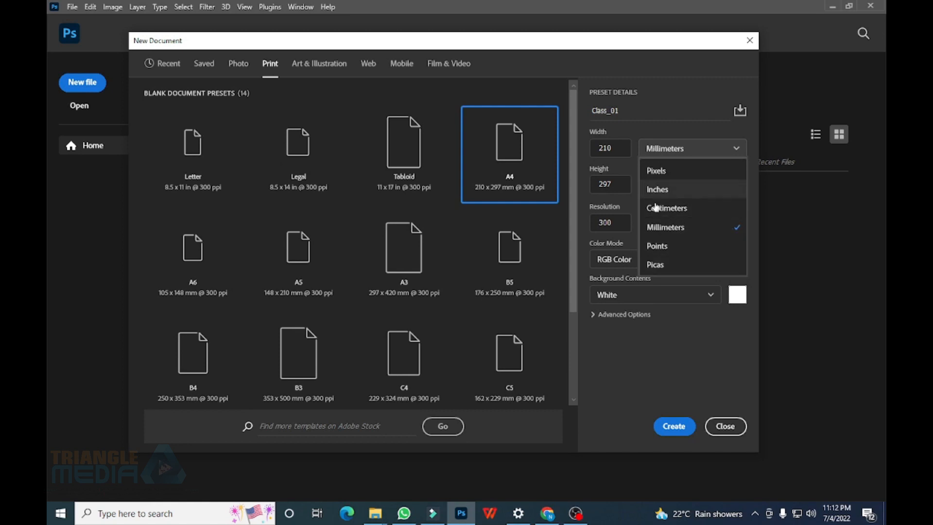
pyautogui.click(699, 208)
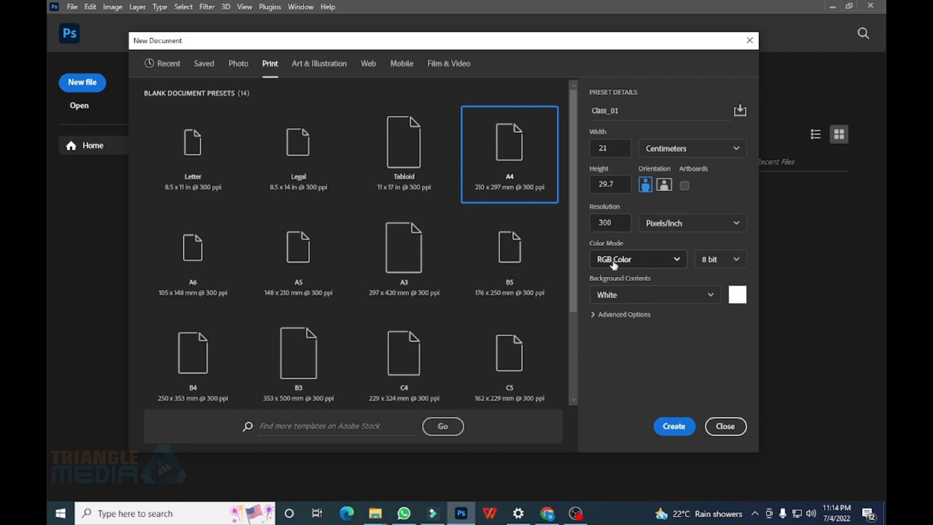
# Review the Color Mode choices, leaving RGB Color selected
pyautogui.click(635, 263)
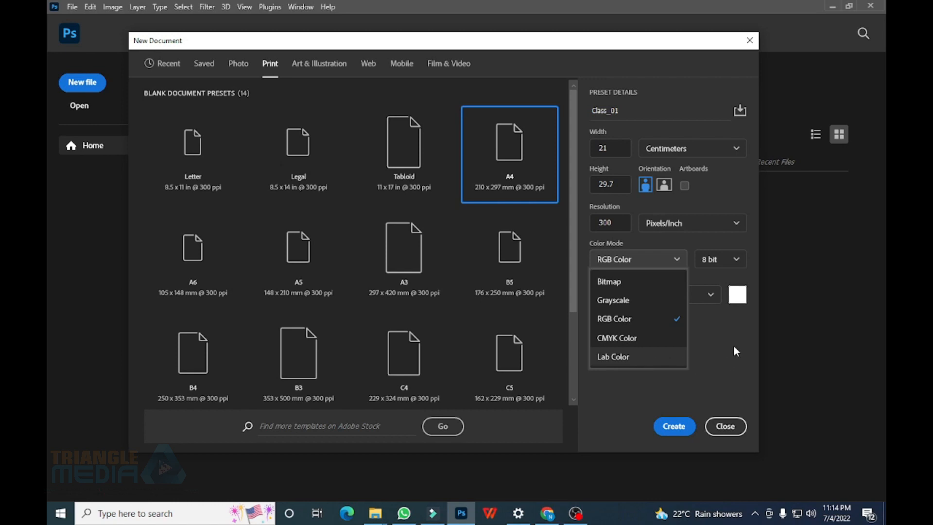
# Keep RGB Color and a white background, then create the Class_01 document
pyautogui.click(628, 320)
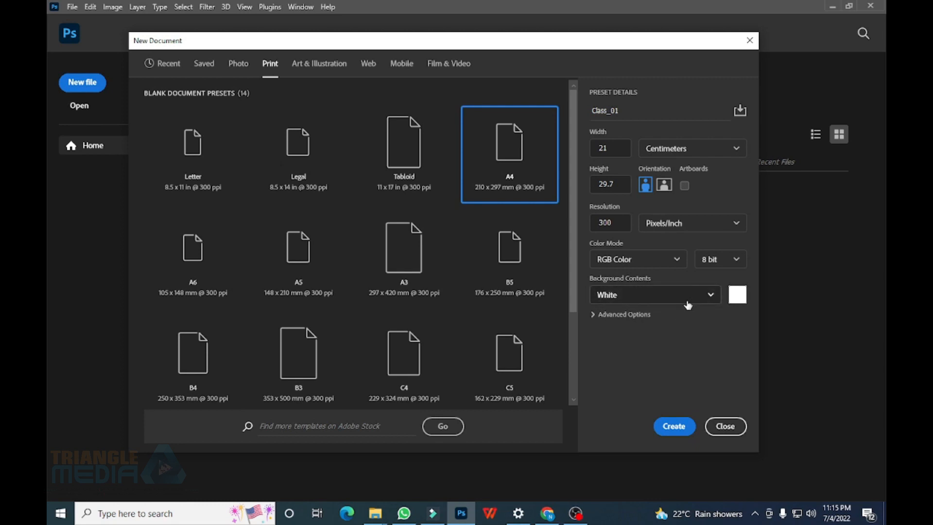
pyautogui.click(709, 297)
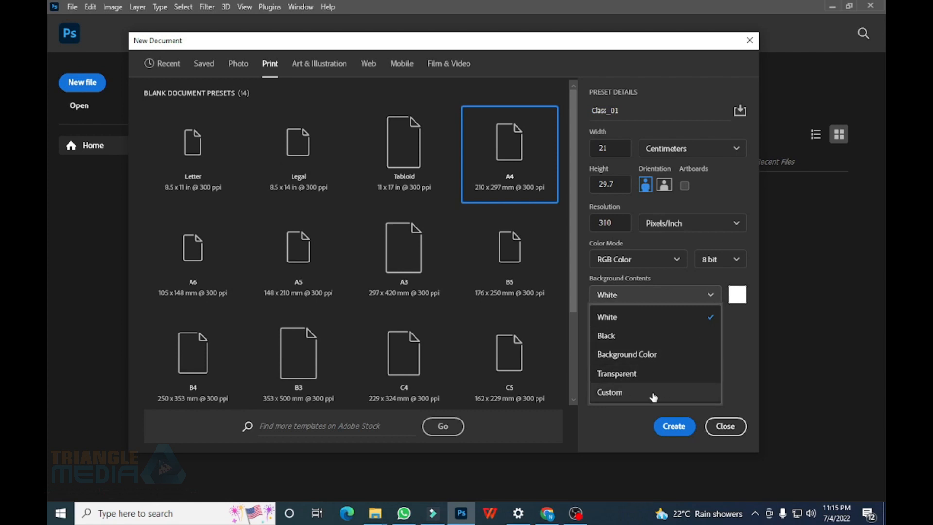
pyautogui.click(750, 362)
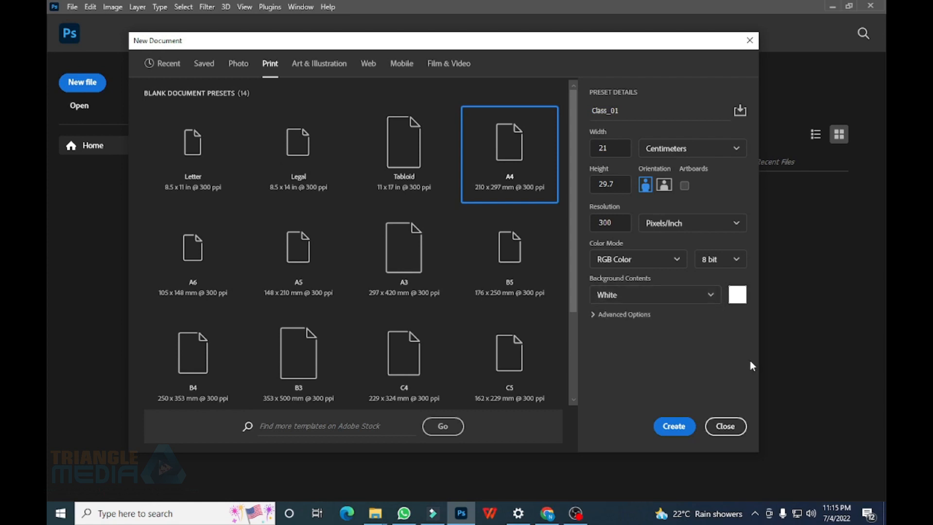
pyautogui.click(731, 298)
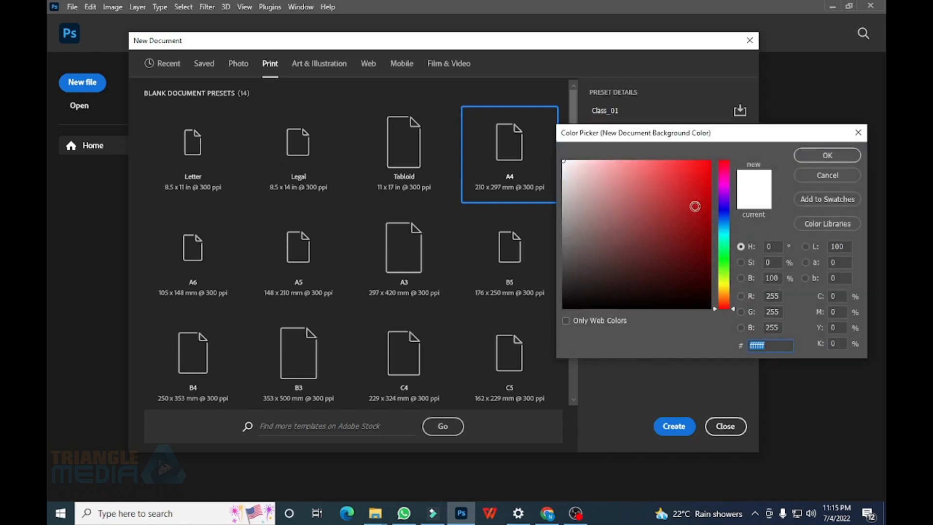
pyautogui.click(828, 180)
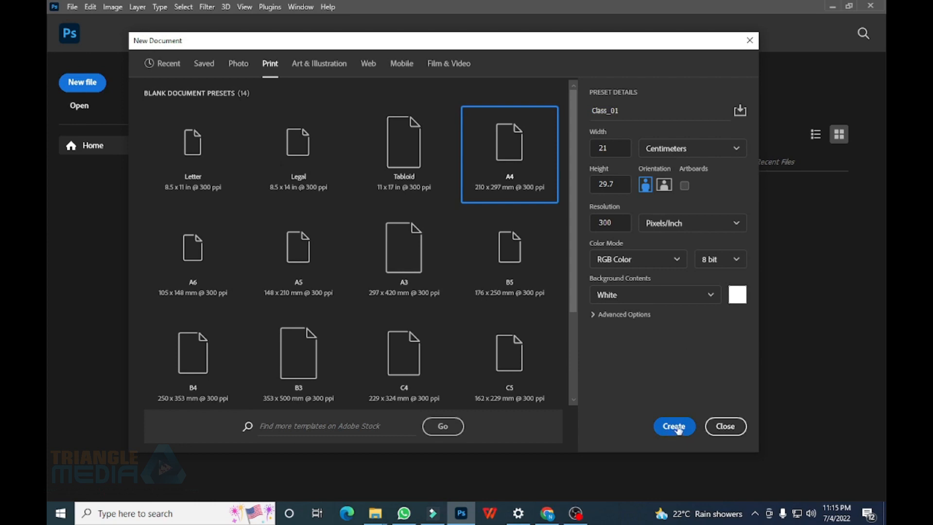
pyautogui.click(679, 430)
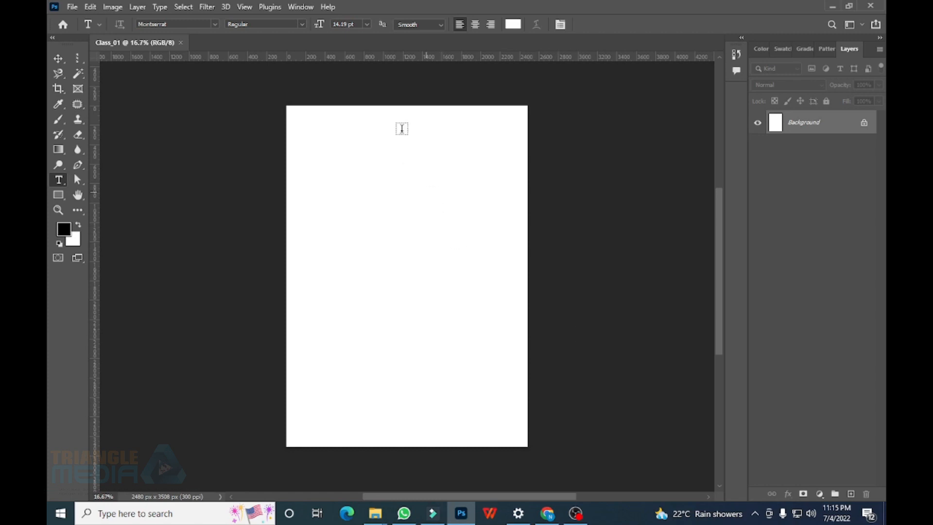
# Select the Move tool
pyautogui.click(58, 58)
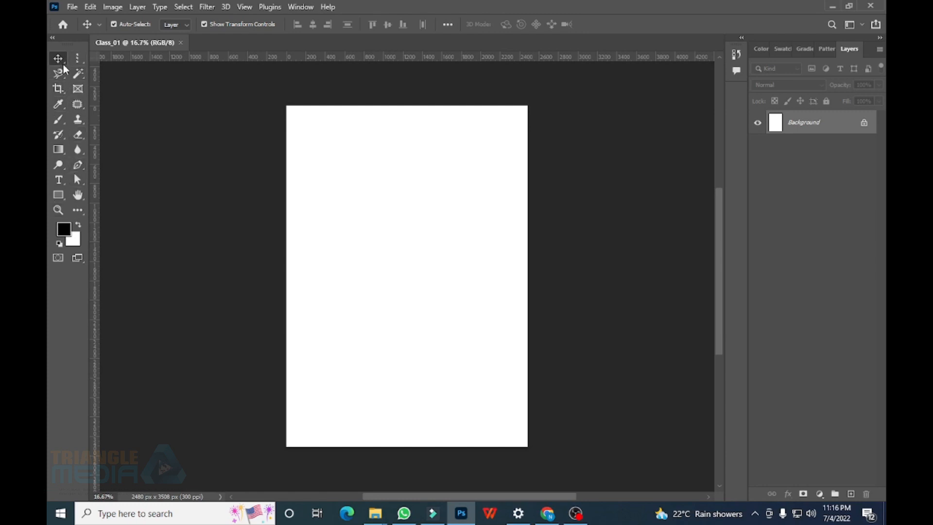
# Try the Pen tool, return to Move, toggle panels off and on, then show the File menu
pyautogui.click(78, 165)
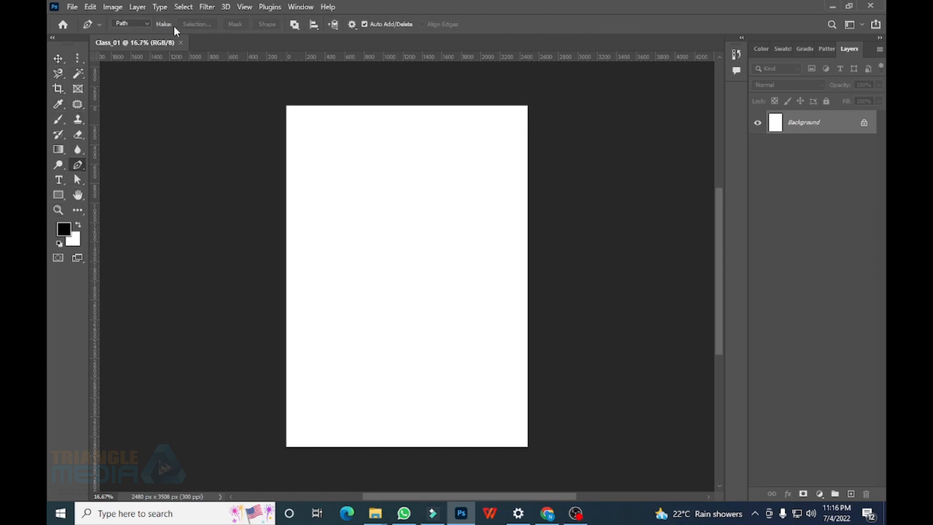
pyautogui.press('v')
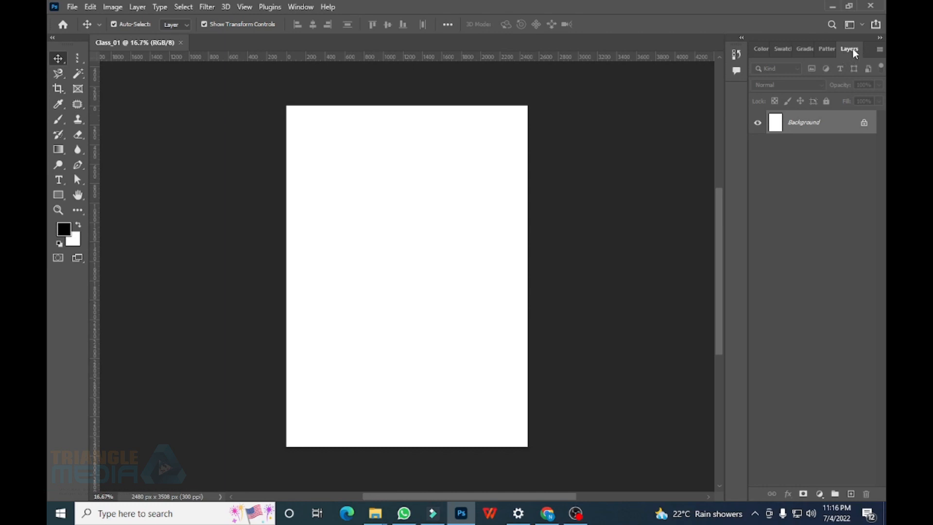
pyautogui.press('F7')
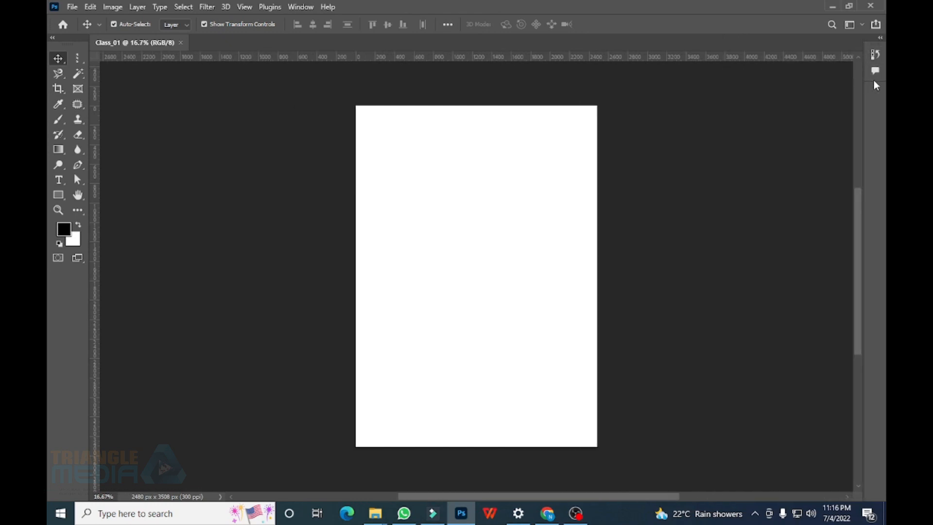
pyautogui.press('F7')
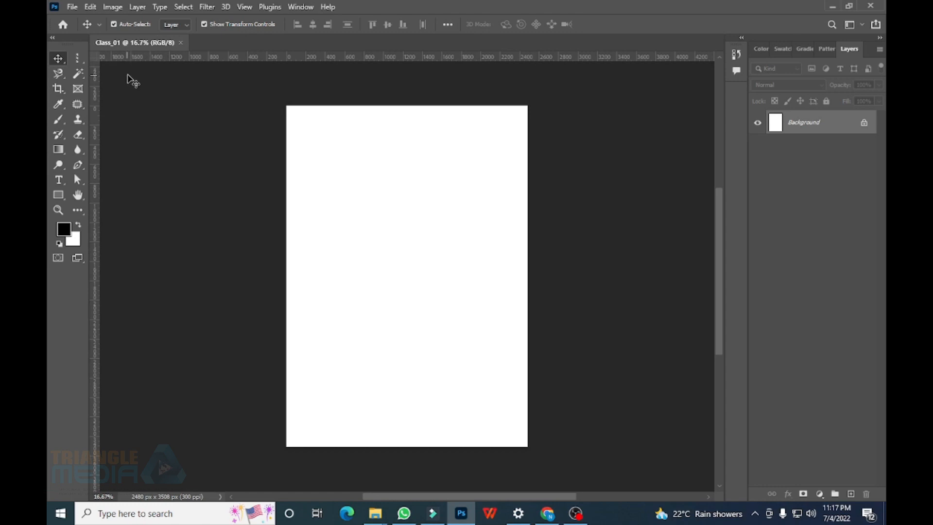
pyautogui.click(72, 7)
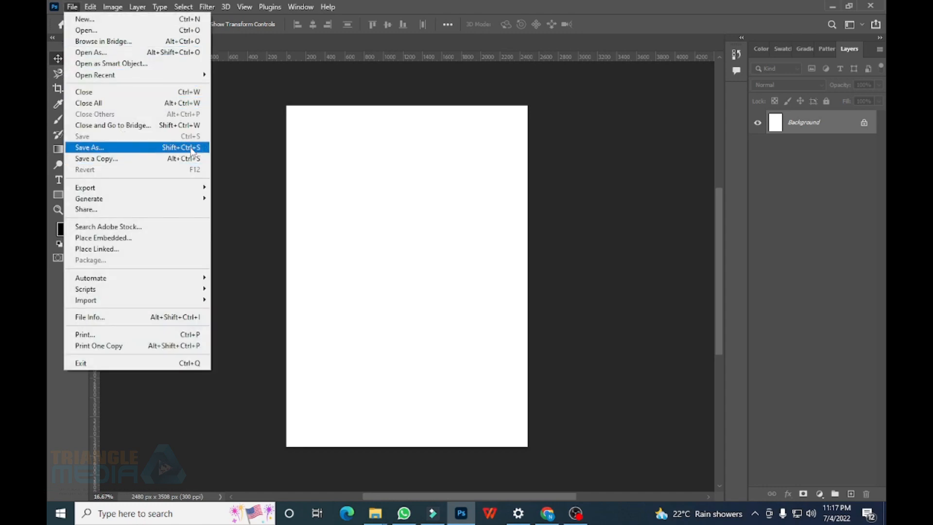
# Save the blank document as Class_01.psd in the Pictures folder
pyautogui.click(194, 149)
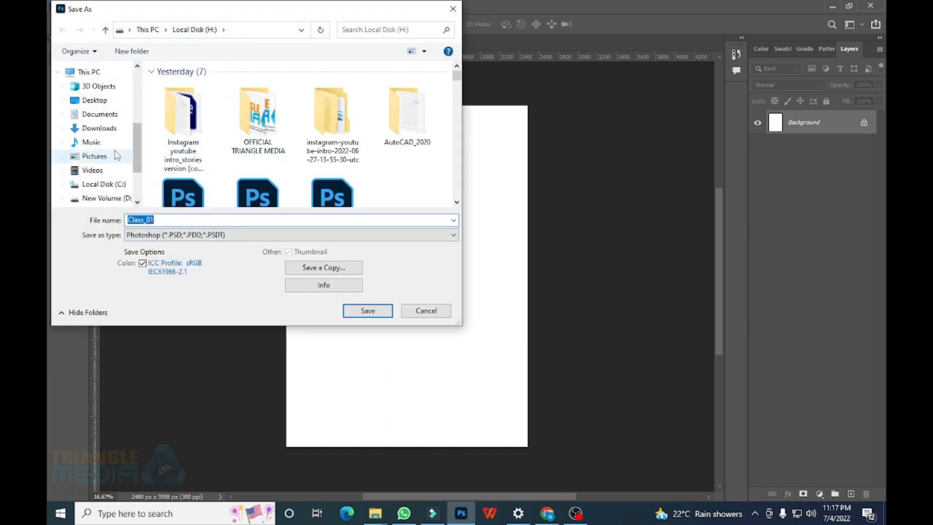
pyautogui.click(117, 156)
pyautogui.click(166, 219)
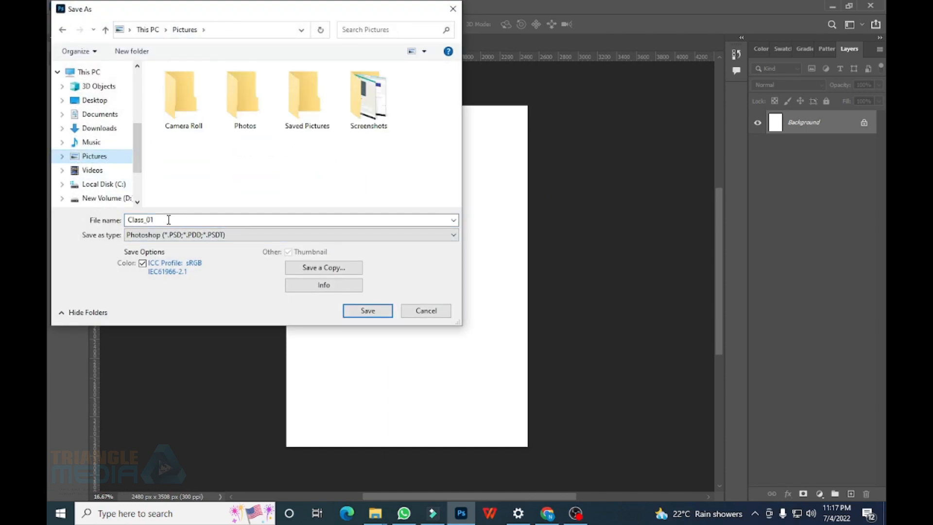
pyautogui.doubleClick(157, 221)
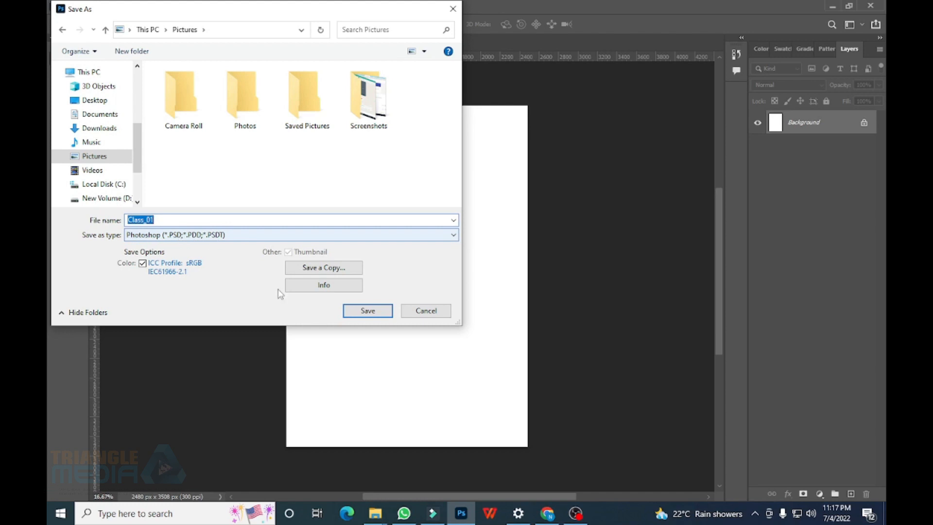
pyautogui.click(381, 311)
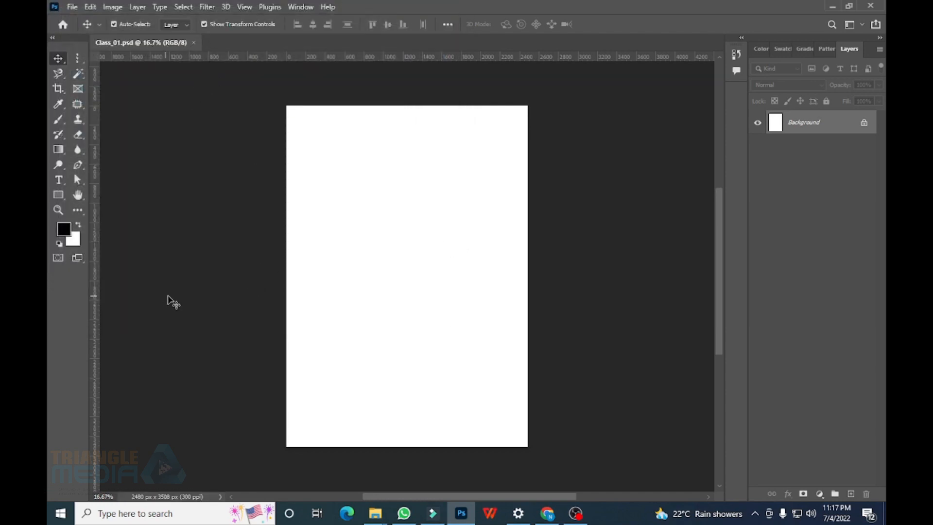
# Open WhatsApp Image 2022-07-01 at 4.45.08 PM.jpg from Pictures
pyautogui.click(72, 8)
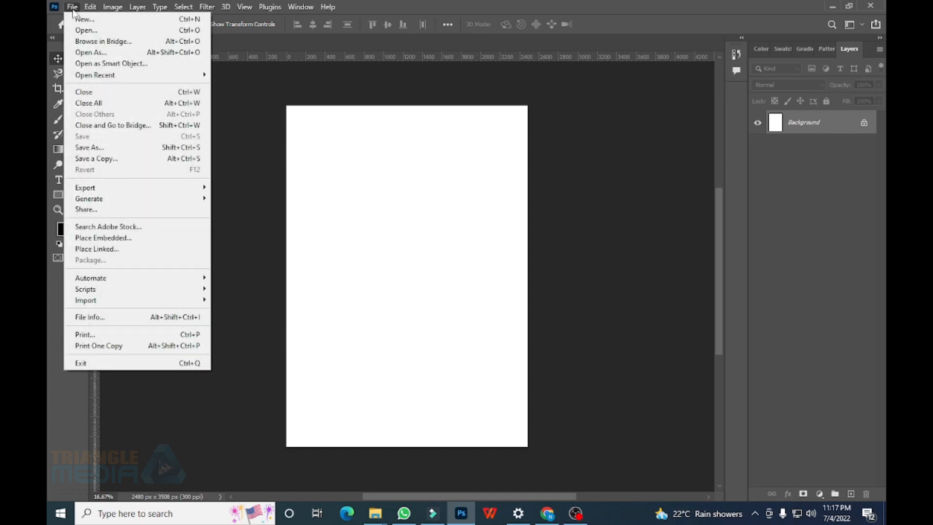
pyautogui.click(195, 31)
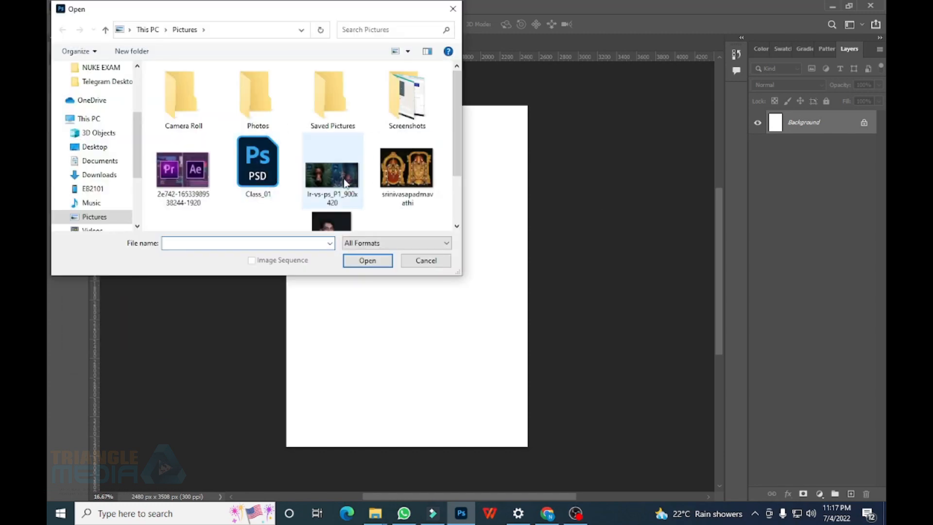
pyautogui.click(335, 182)
pyautogui.scroll(-1, 333, 203)
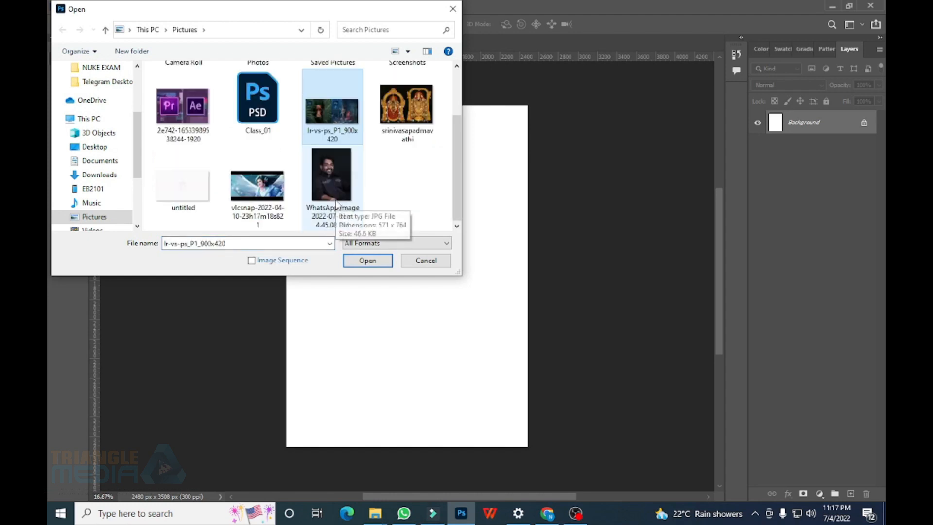
pyautogui.doubleClick(339, 176)
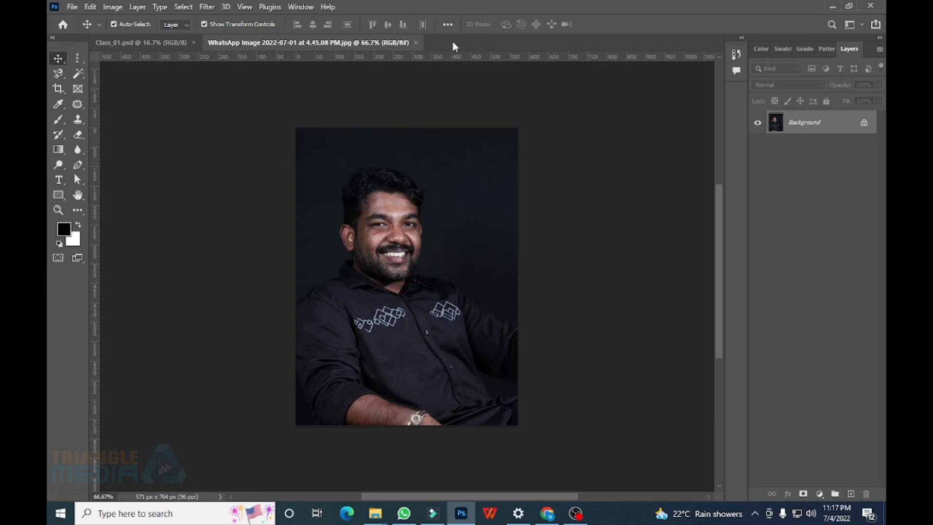
pyautogui.click(123, 43)
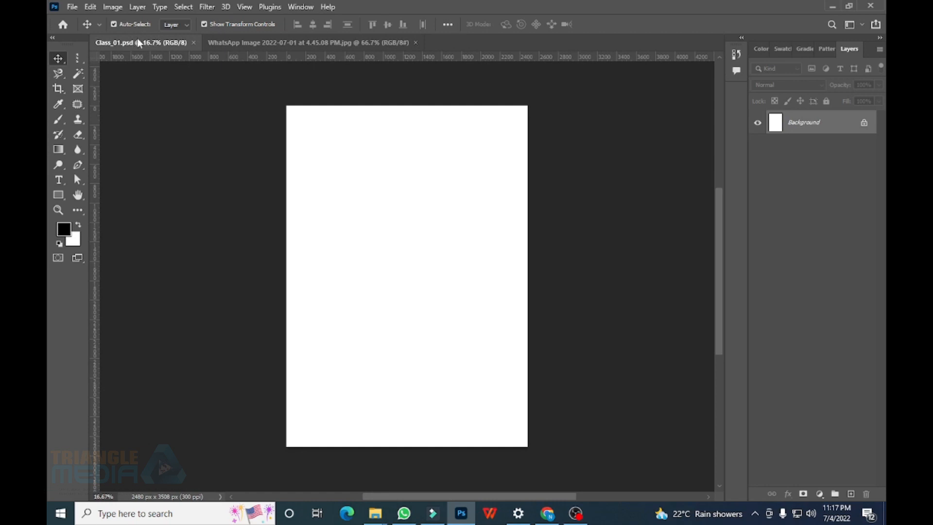
pyautogui.click(271, 41)
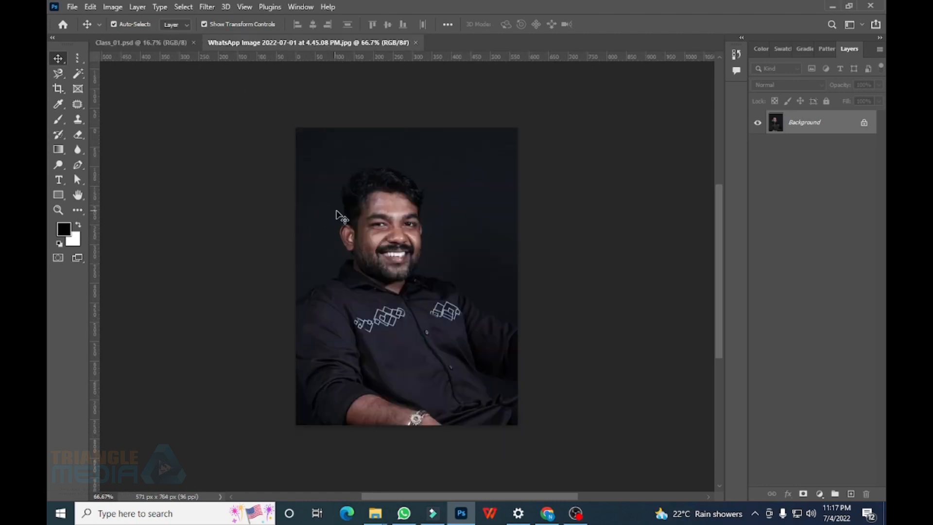
# Drag the portrait with the Move tool, triggering the locked Background layer warning
pyautogui.click(51, 58)
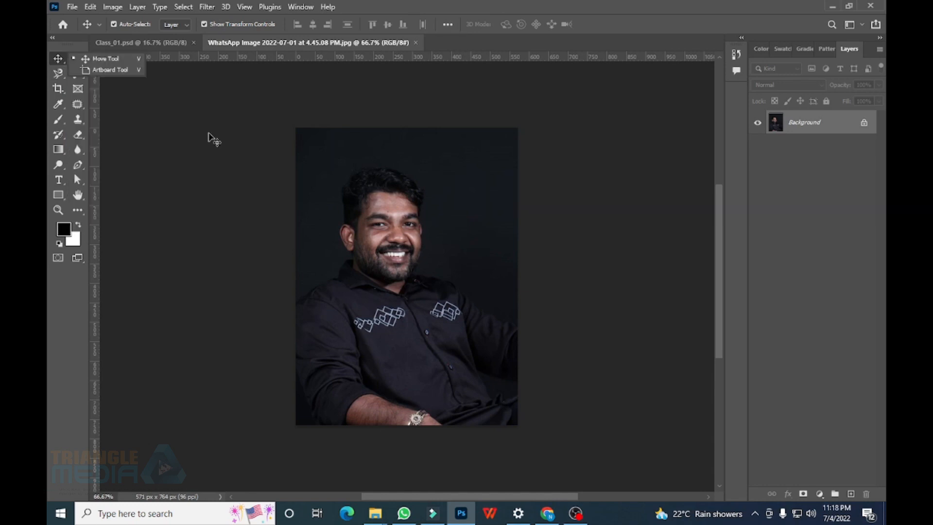
pyautogui.click(105, 59)
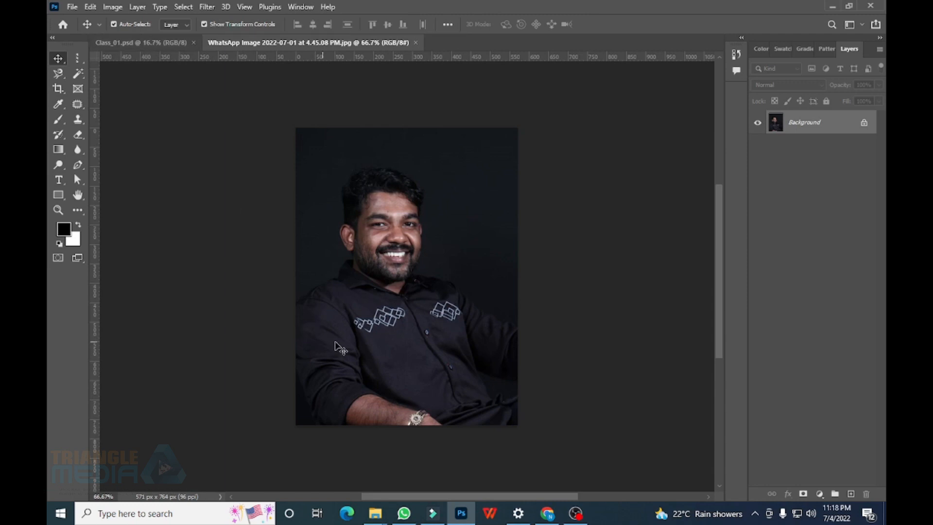
pyautogui.moveTo(452, 344); pyautogui.dragTo(250, 202)
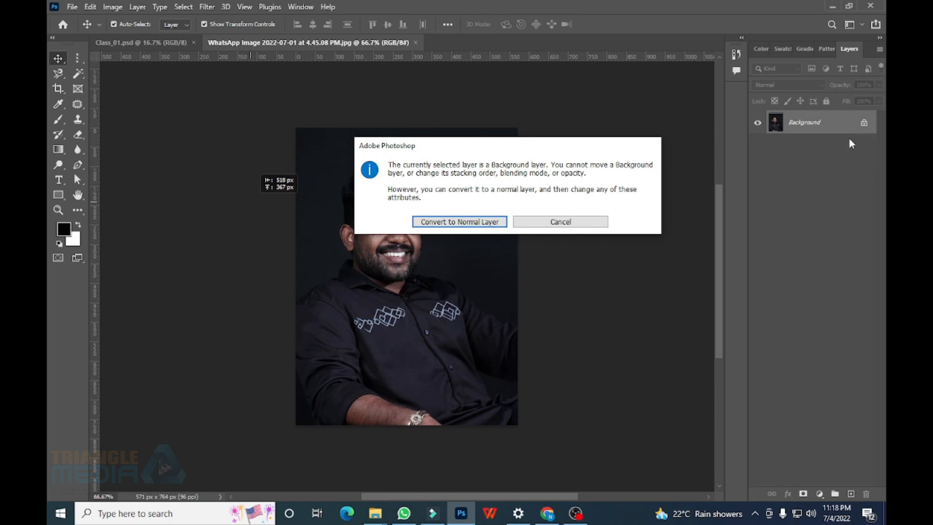
# Unlock the photo as Layer 0 and drag a resized copy into Class_01
pyautogui.click(453, 227)
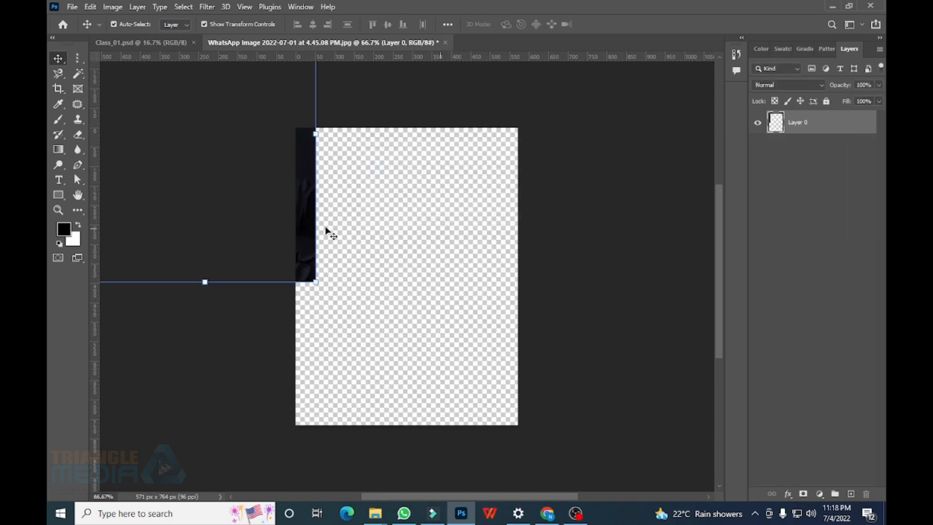
pyautogui.moveTo(325, 229); pyautogui.dragTo(445, 194)
pyautogui.moveTo(393, 245); pyautogui.dragTo(405, 284)
pyautogui.press('Return')
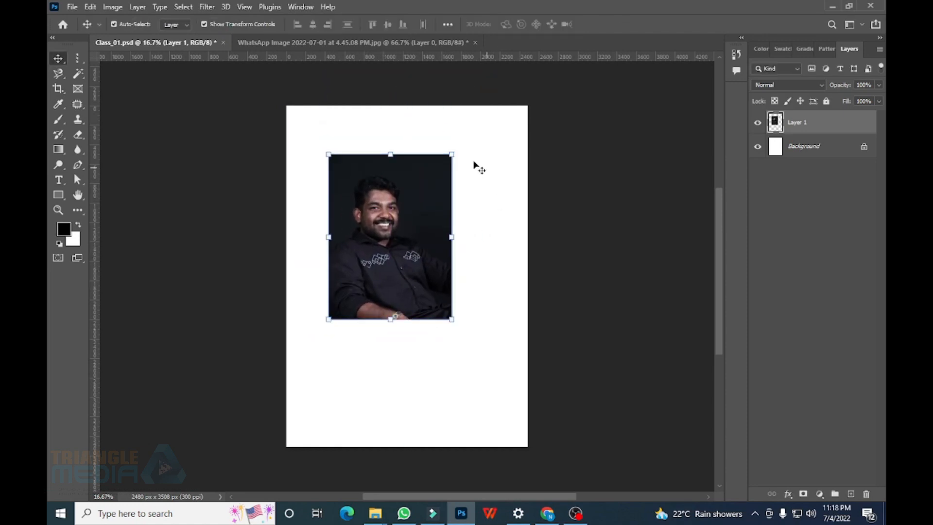
# Rotate the Class_01 copy back upright, then shift the portrait layer right and down
pyautogui.moveTo(459, 150); pyautogui.dragTo(430, 187)
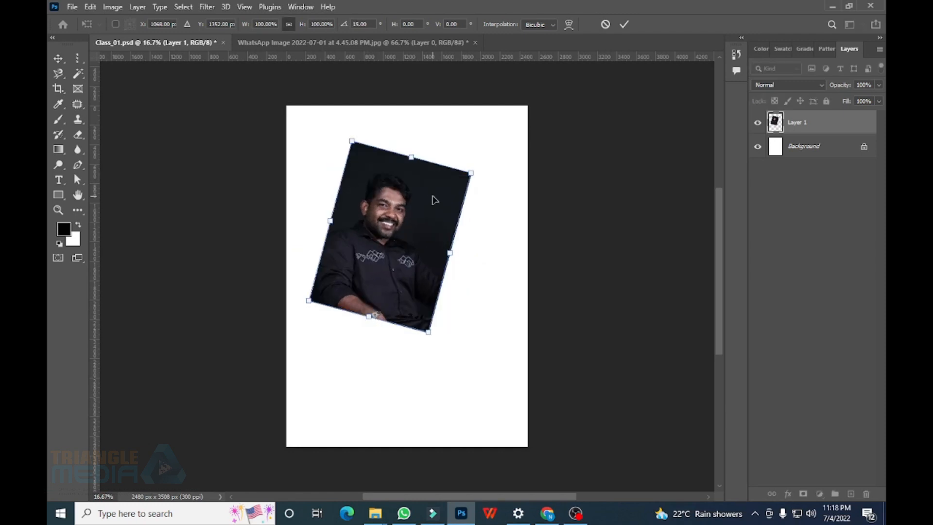
pyautogui.moveTo(454, 156); pyautogui.dragTo(434, 142)
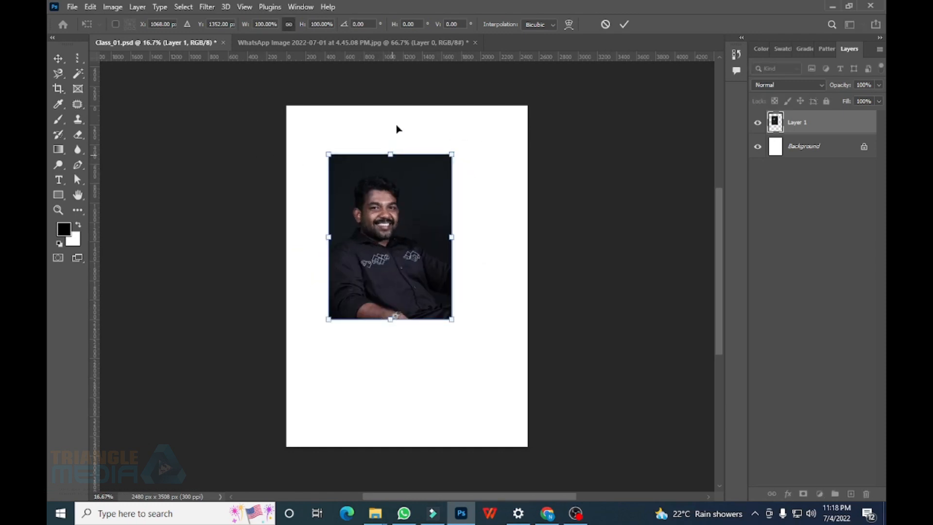
pyautogui.click(263, 42)
pyautogui.moveTo(340, 209); pyautogui.dragTo(512, 324)
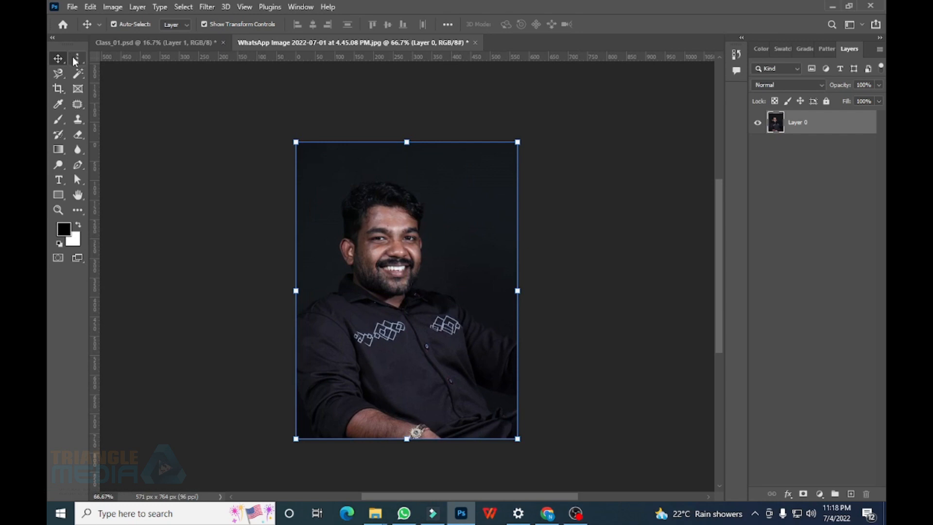
# Draw a rectangular marquee around the head and enlarge it with Transform Selection
pyautogui.moveTo(76, 59); pyautogui.dragTo(126, 63)
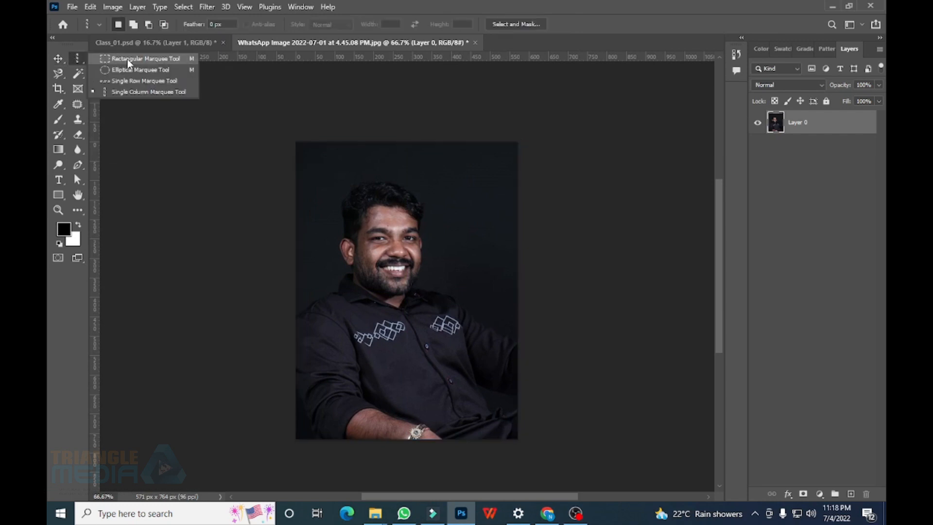
pyautogui.moveTo(127, 59); pyautogui.dragTo(128, 60)
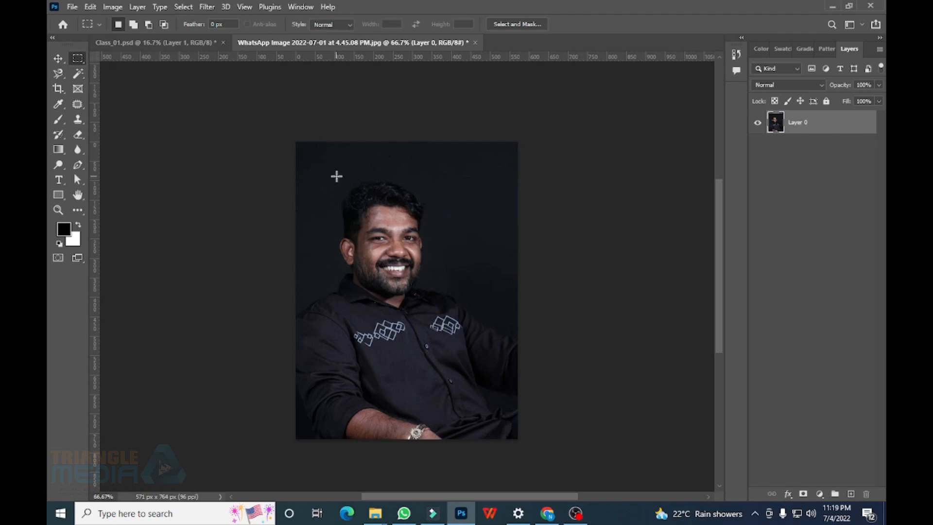
pyautogui.moveTo(332, 174); pyautogui.dragTo(454, 342)
pyautogui.moveTo(439, 235)
pyautogui.mouseDown()
pyautogui.moveTo(426, 223)
pyautogui.moveTo(430, 235)
pyautogui.mouseUp()
pyautogui.rightClick(348, 242)
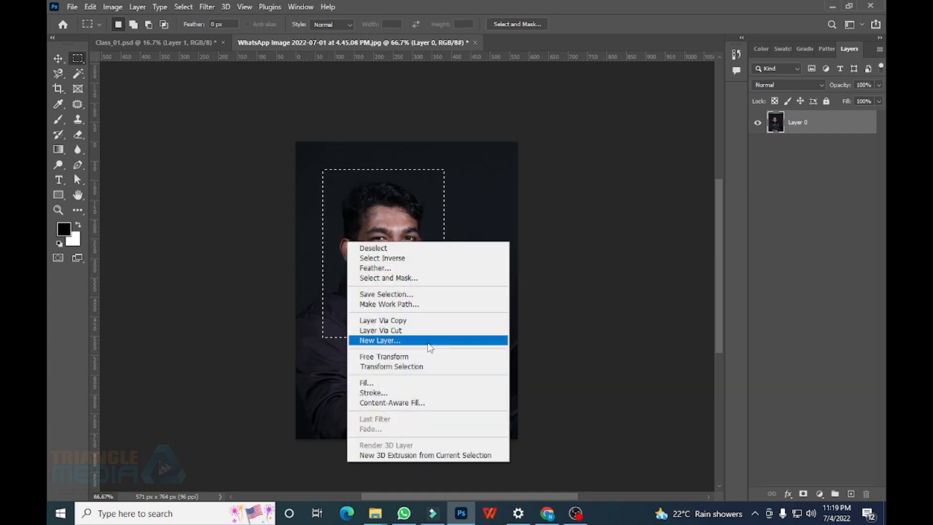
pyautogui.click(417, 372)
pyautogui.moveTo(443, 337)
pyautogui.mouseDown()
pyautogui.moveTo(478, 384)
pyautogui.moveTo(436, 326)
pyautogui.mouseUp()
pyautogui.press('Return')
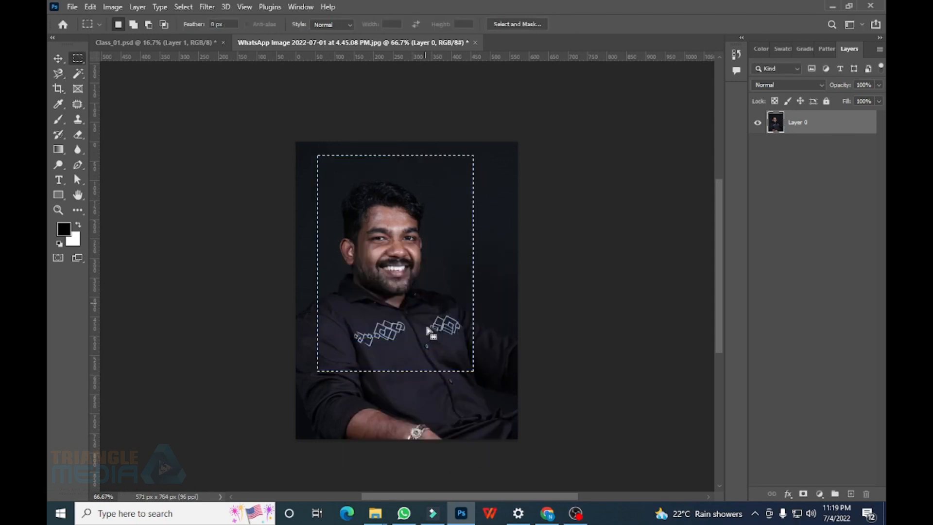
# Shrink the selection to the head and shoulders and copy it to a new Layer 1
pyautogui.moveTo(427, 280); pyautogui.dragTo(424, 284)
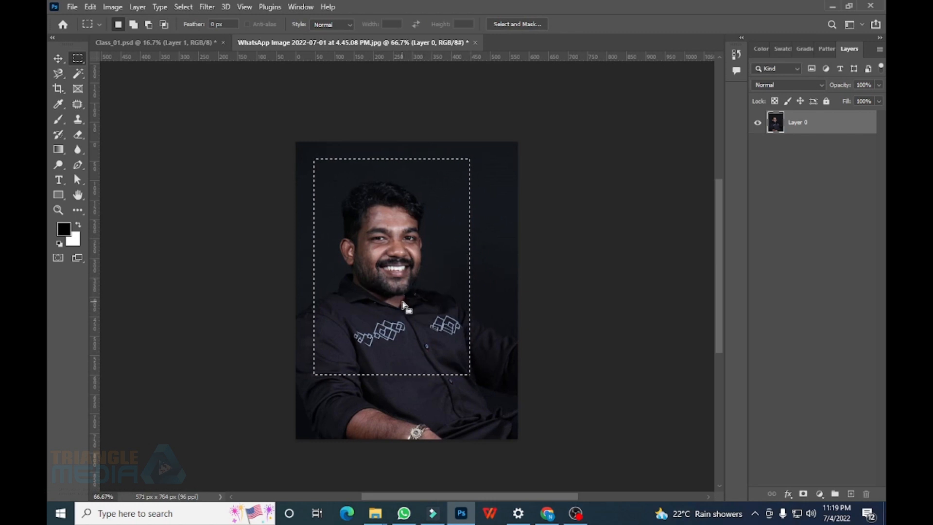
pyautogui.rightClick(408, 275)
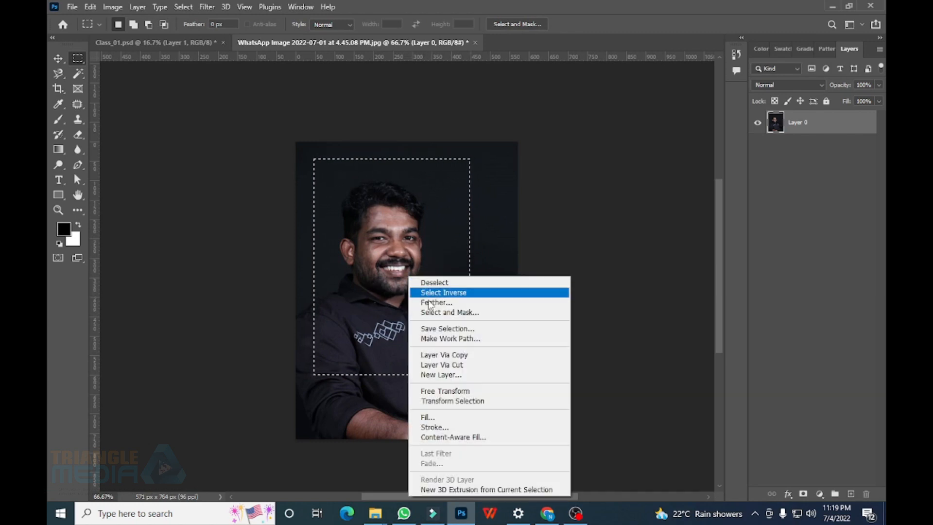
pyautogui.click(452, 401)
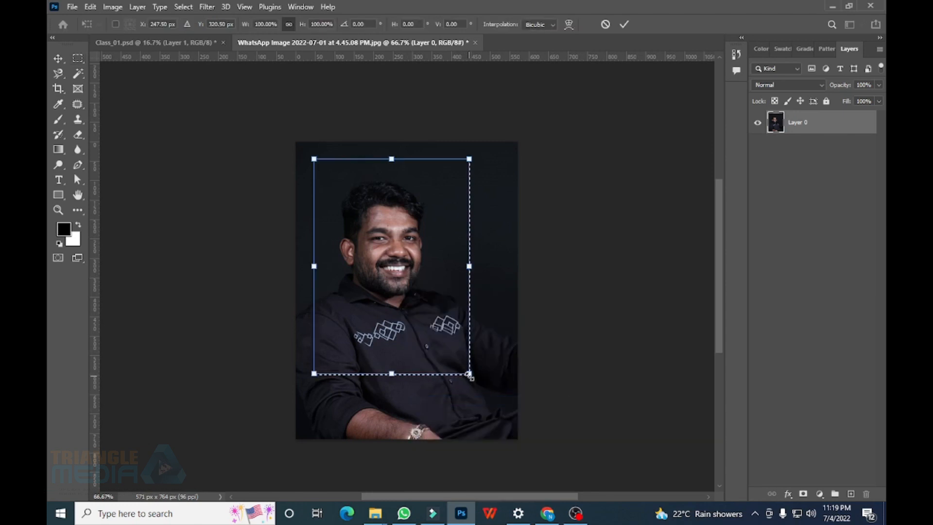
pyautogui.moveTo(469, 374); pyautogui.dragTo(428, 306)
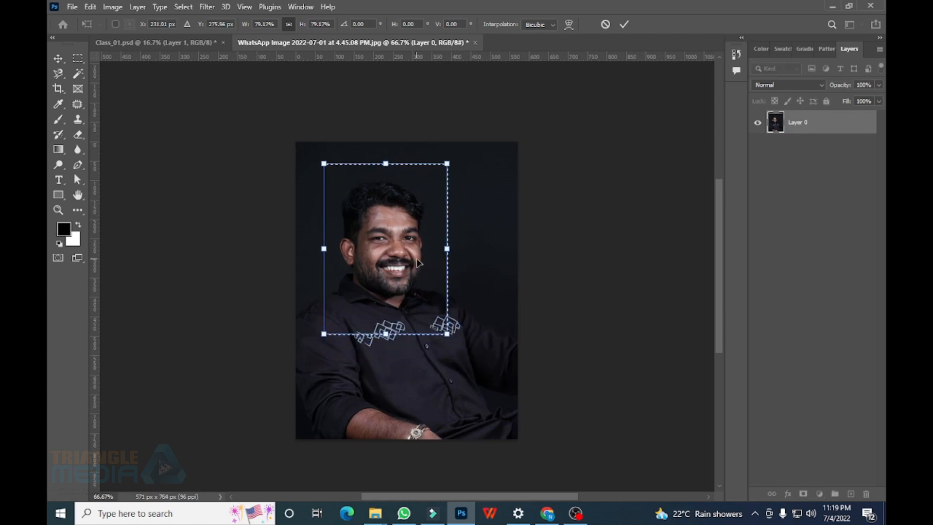
pyautogui.press('Return')
pyautogui.moveTo(417, 280); pyautogui.dragTo(416, 278)
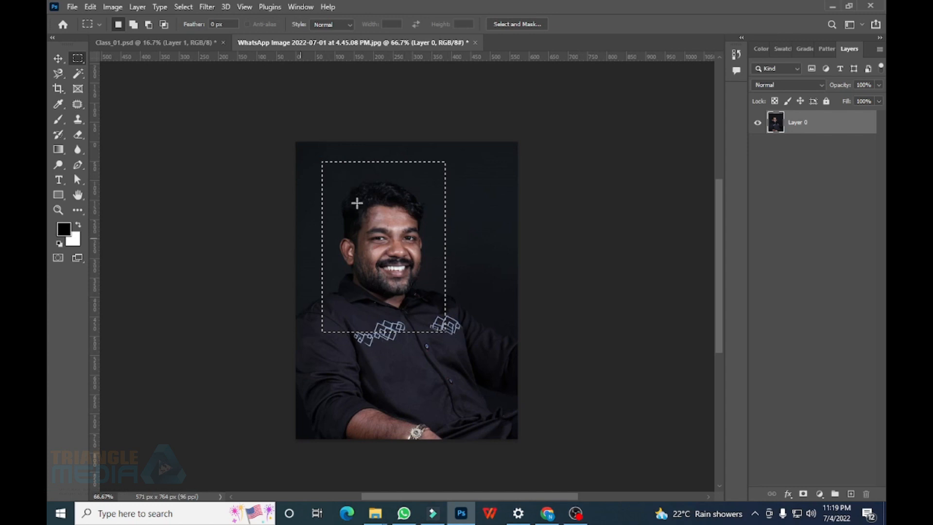
pyautogui.hotkey('ctrl', 'j')
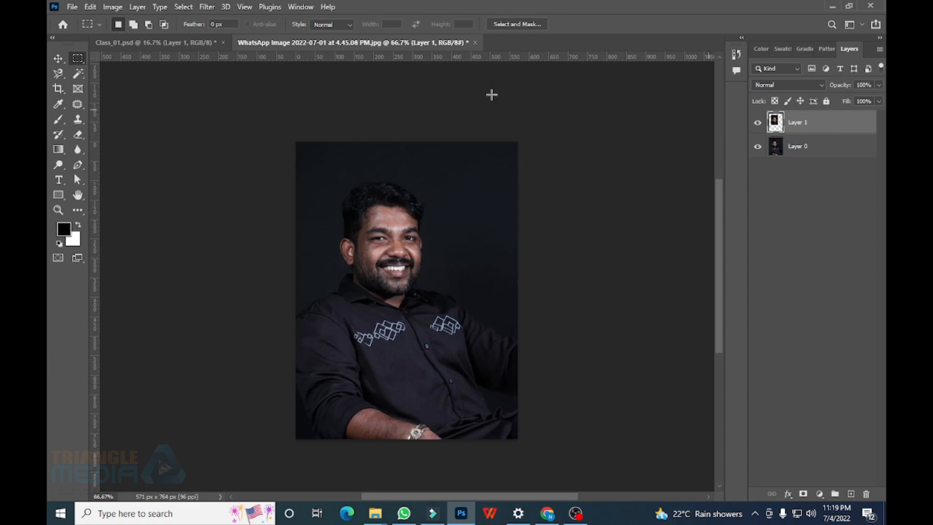
# Move the head-and-shoulders copy into Class_01 beside the large portrait at the top-left
pyautogui.click(58, 58)
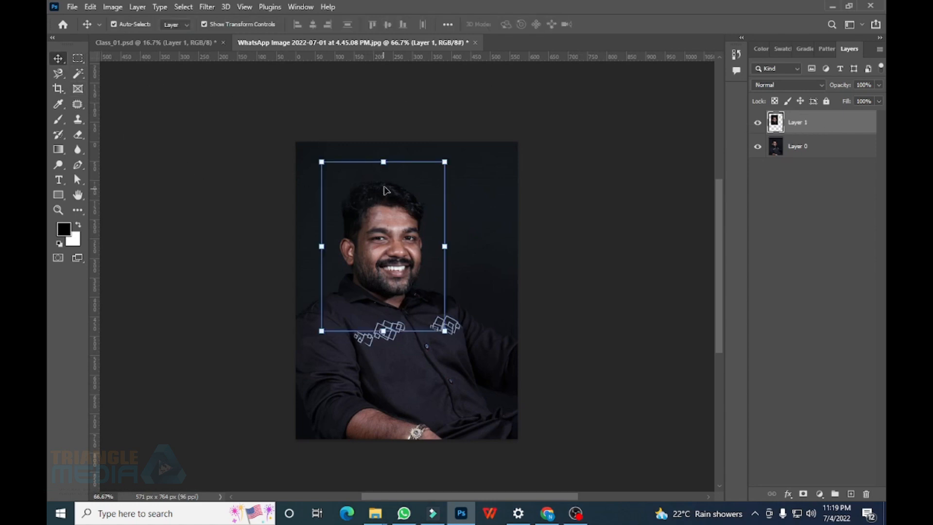
pyautogui.moveTo(384, 187); pyautogui.dragTo(186, 48)
pyautogui.moveTo(423, 338); pyautogui.dragTo(501, 143)
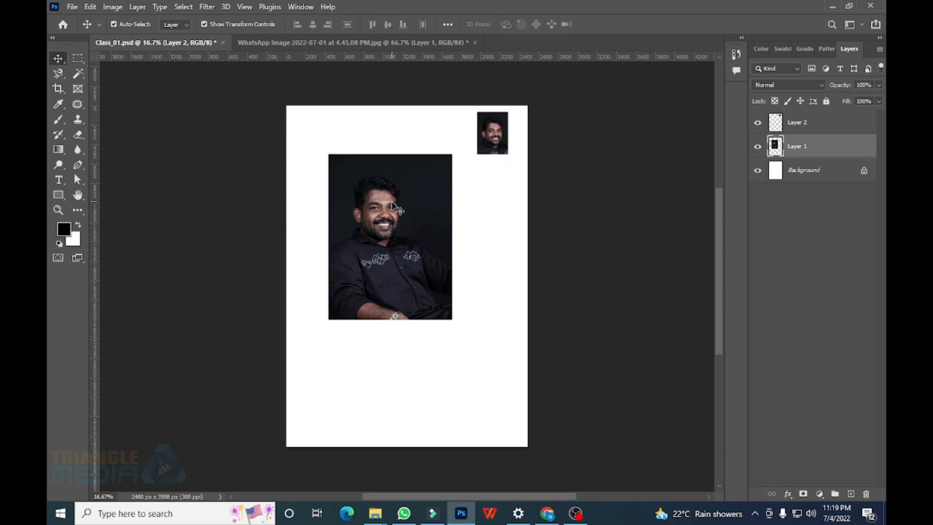
pyautogui.moveTo(393, 206); pyautogui.dragTo(356, 164)
pyautogui.moveTo(498, 151); pyautogui.dragTo(447, 141)
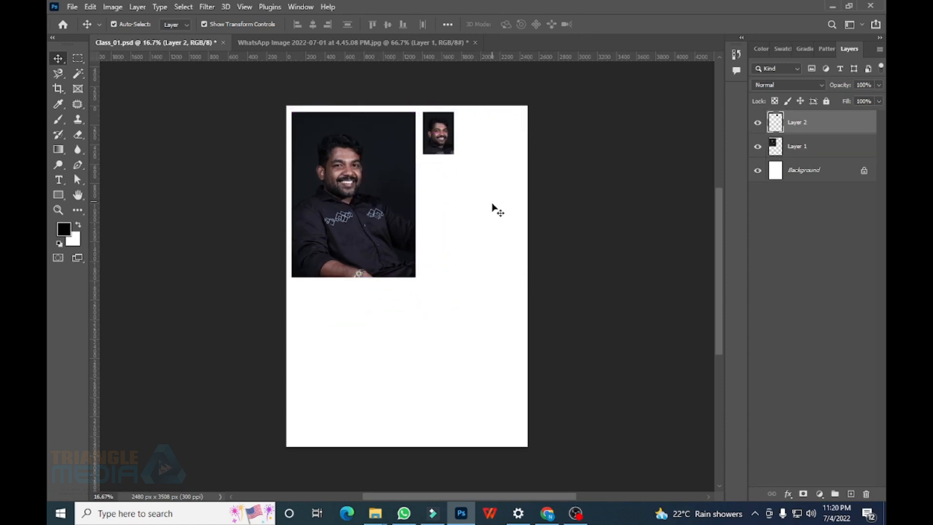
pyautogui.click(493, 208)
pyautogui.click(283, 43)
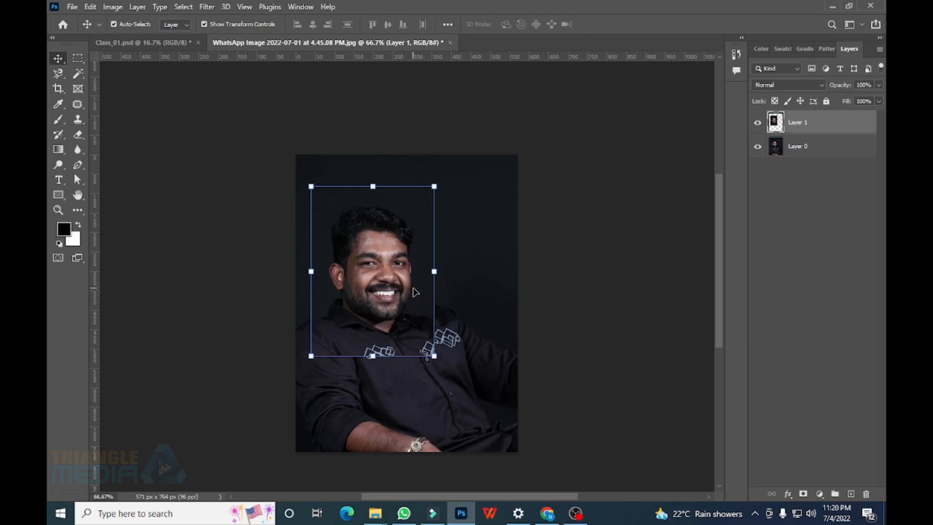
# Delete the head-and-shoulders layer, then copy an elliptical selection of the face to a new layer
pyautogui.press('Delete')
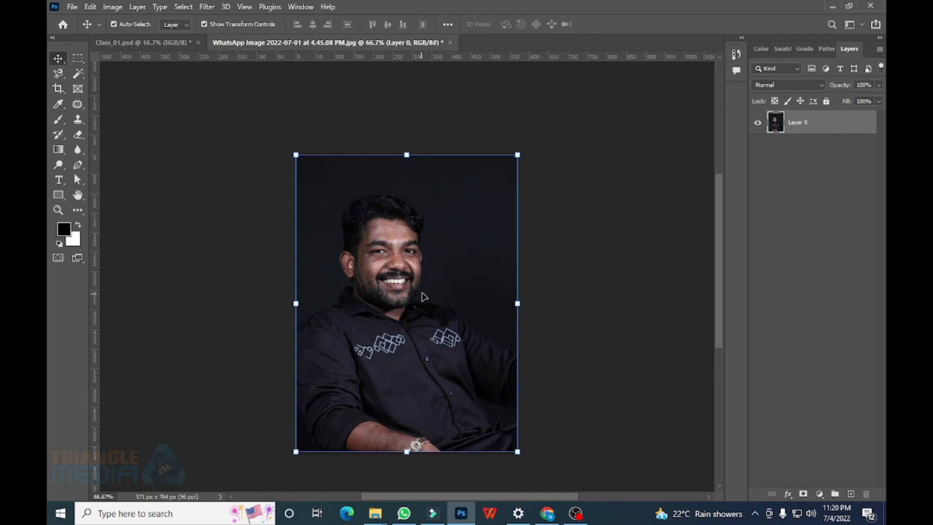
pyautogui.click(77, 59)
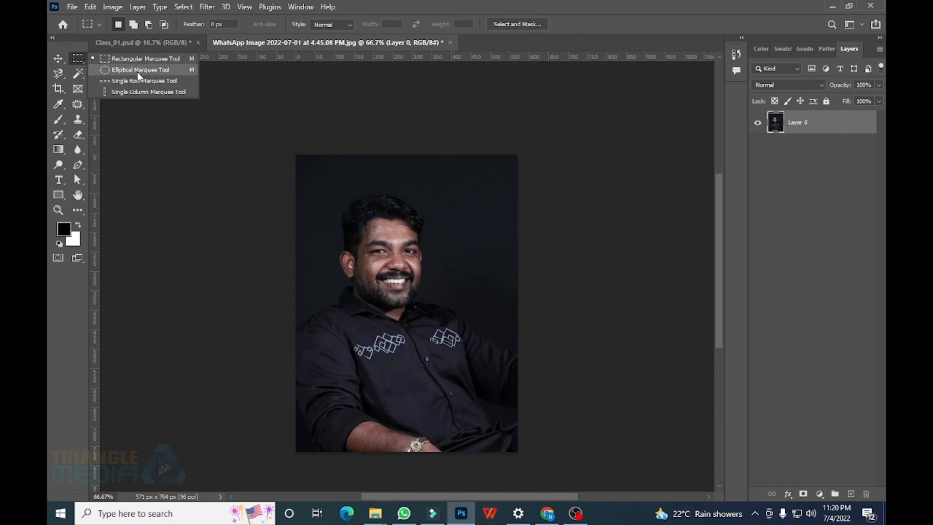
pyautogui.click(177, 70)
pyautogui.moveTo(327, 190); pyautogui.dragTo(454, 334)
pyautogui.moveTo(439, 267); pyautogui.dragTo(430, 260)
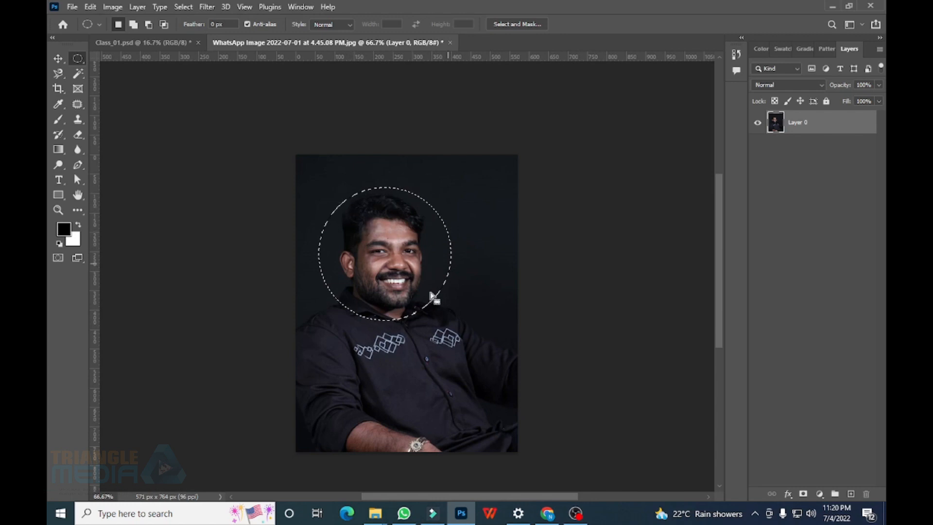
pyautogui.hotkey('ctrl', 'j')
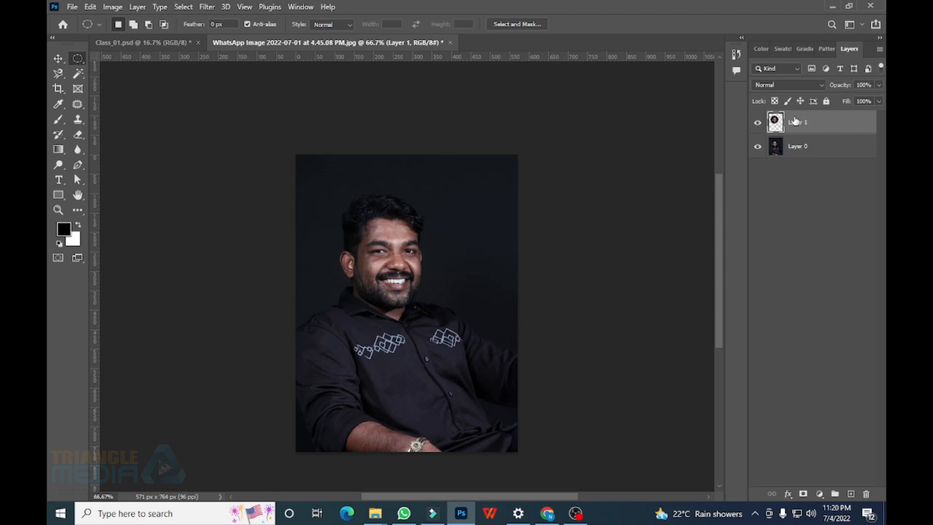
# Place the face circle in Class_01 beside the small portrait copy and delete the source layer
pyautogui.click(57, 58)
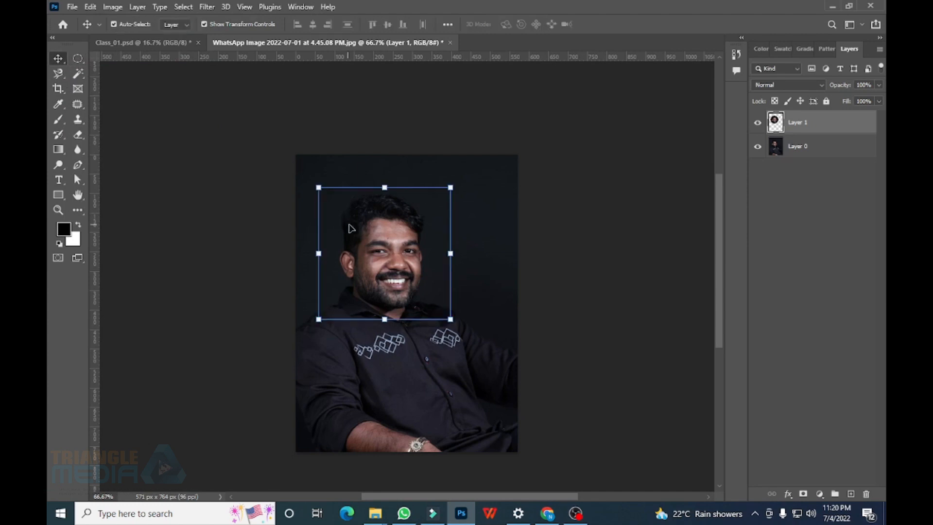
pyautogui.moveTo(329, 231); pyautogui.dragTo(324, 255)
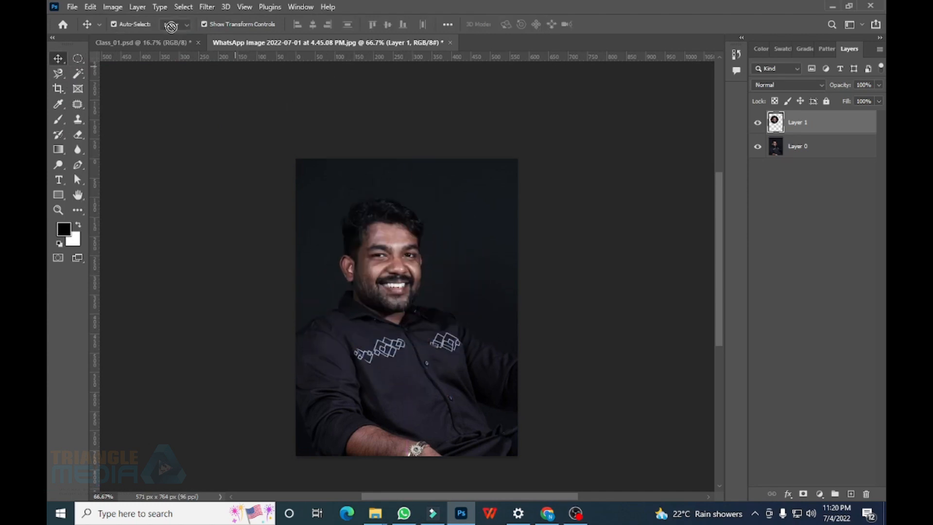
pyautogui.moveTo(170, 45); pyautogui.dragTo(242, 93)
pyautogui.moveTo(466, 179); pyautogui.dragTo(481, 137)
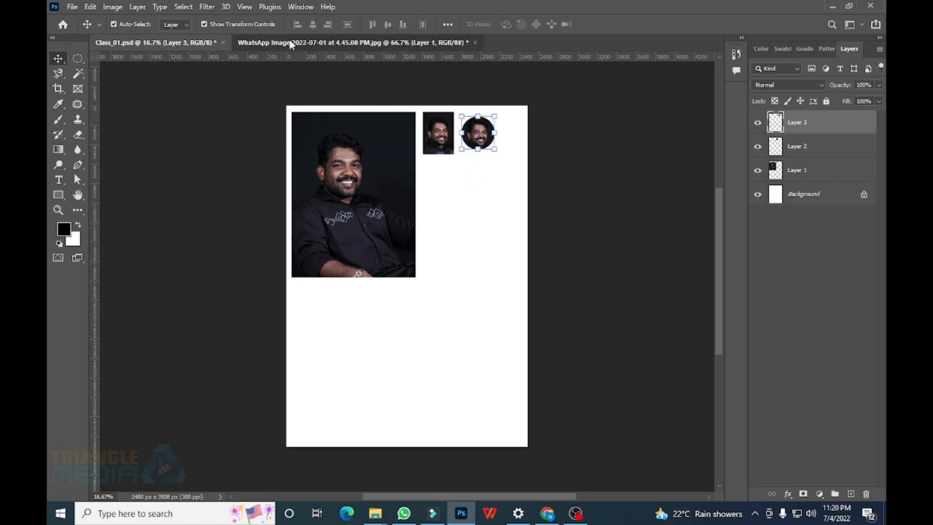
pyautogui.click(350, 42)
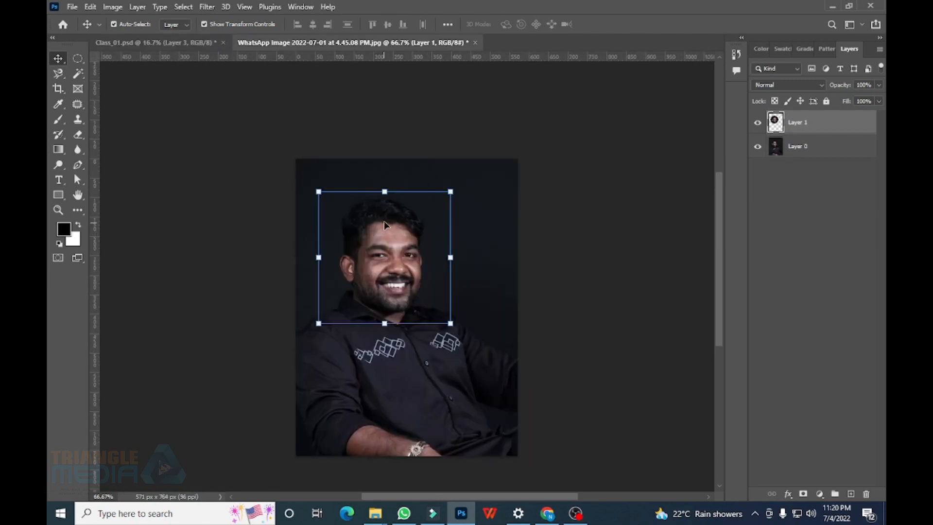
pyautogui.press('Delete')
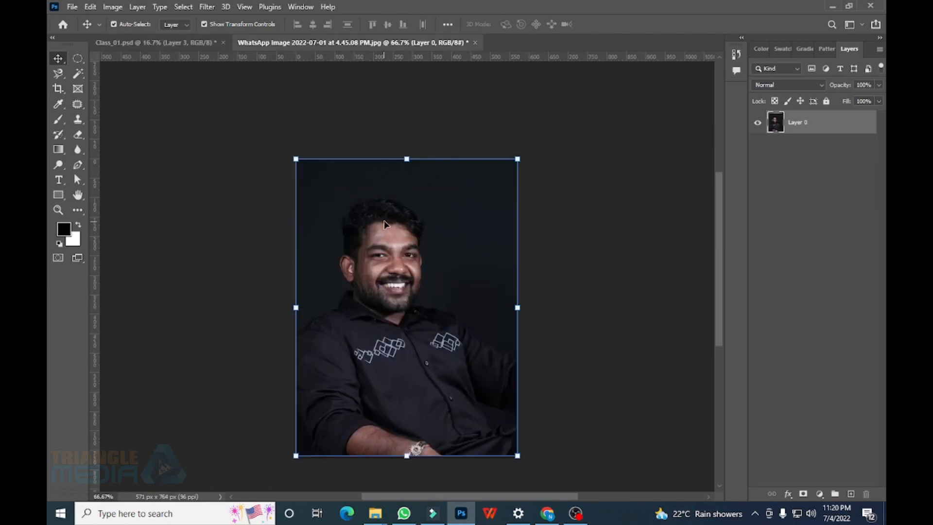
# Copy a single pixel row onto a new layer and stretch it into a tall streaked band
pyautogui.click(79, 59)
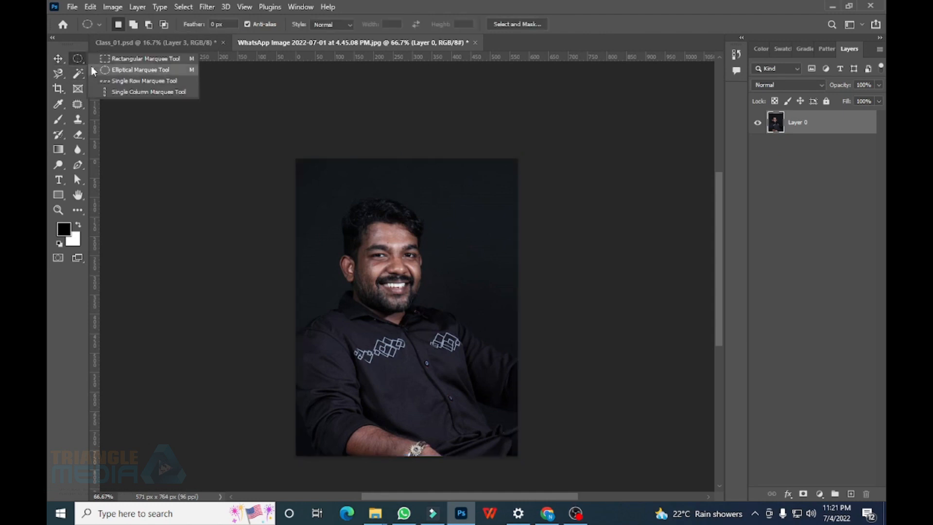
pyautogui.click(162, 81)
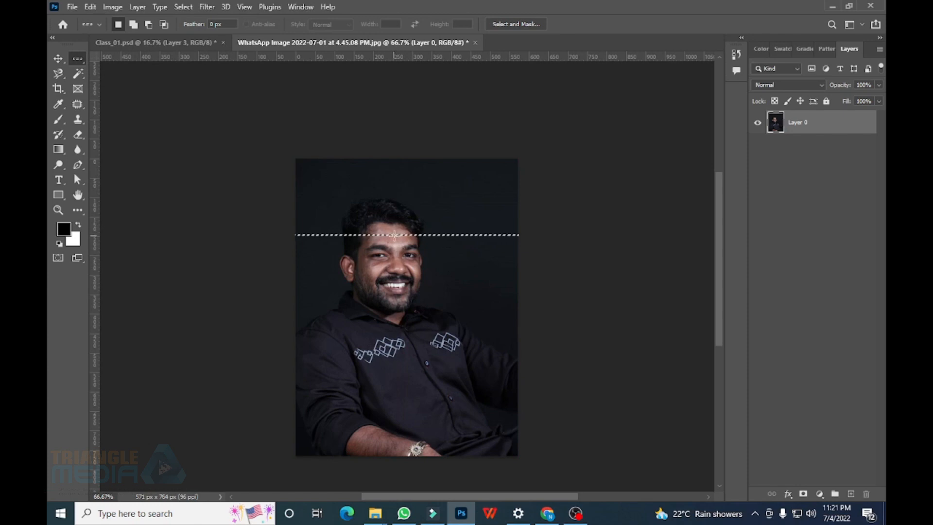
pyautogui.hotkey('ctrl', 'j')
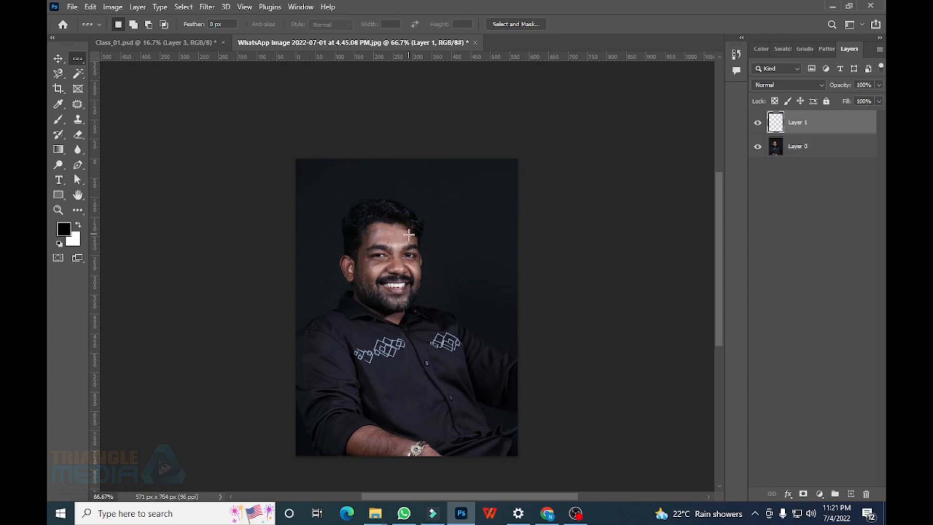
pyautogui.click(58, 58)
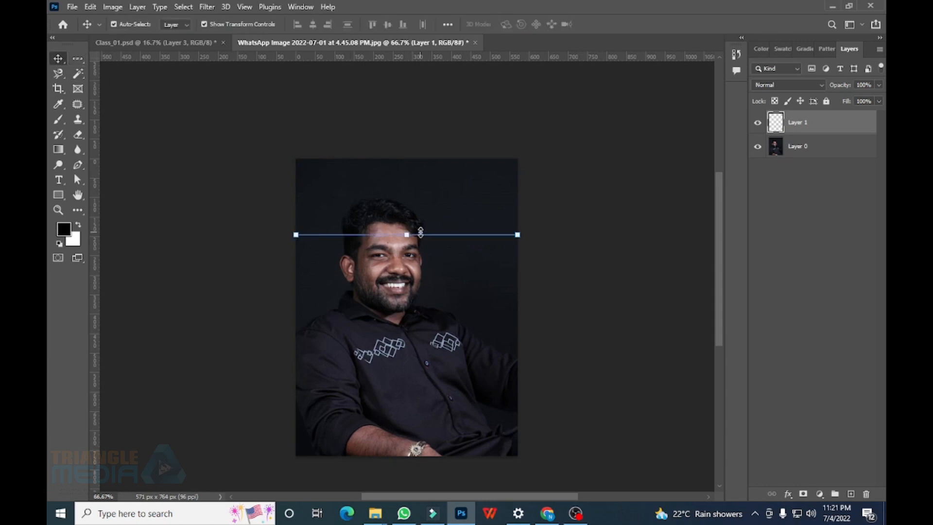
pyautogui.moveTo(409, 235); pyautogui.dragTo(406, 344)
pyautogui.press('Return')
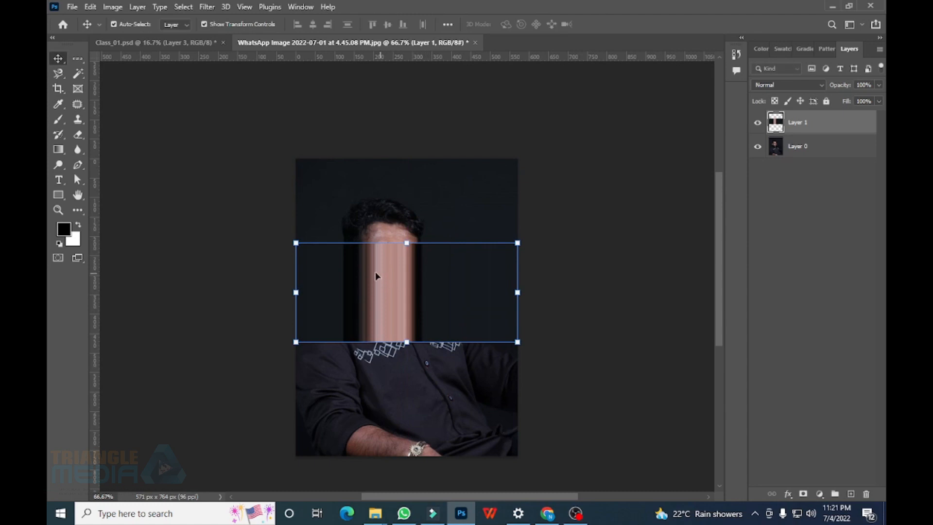
pyautogui.moveTo(375, 270); pyautogui.dragTo(394, 285)
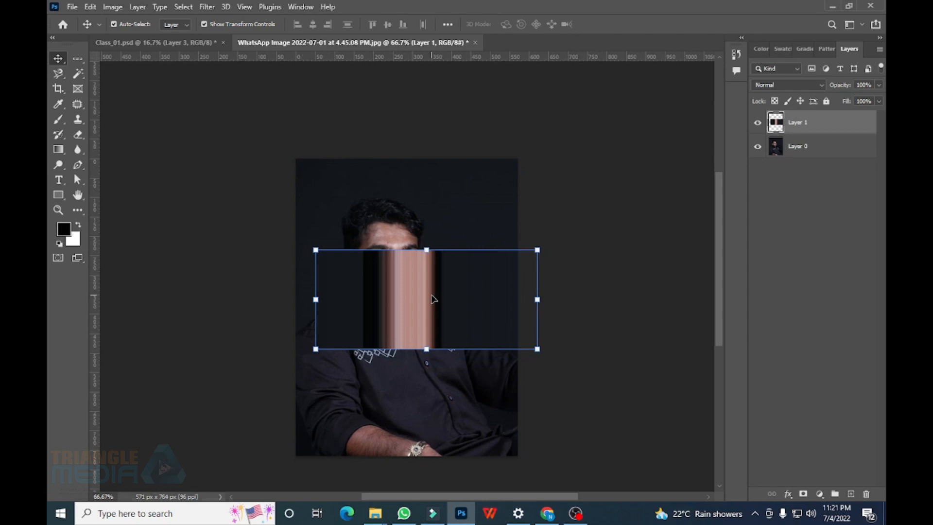
# Move the streaked band into Class_01, enlarge it, and remove the leftover in the portrait
pyautogui.moveTo(413, 303); pyautogui.dragTo(496, 241)
pyautogui.click(477, 273)
pyautogui.press('Return')
pyautogui.click(328, 45)
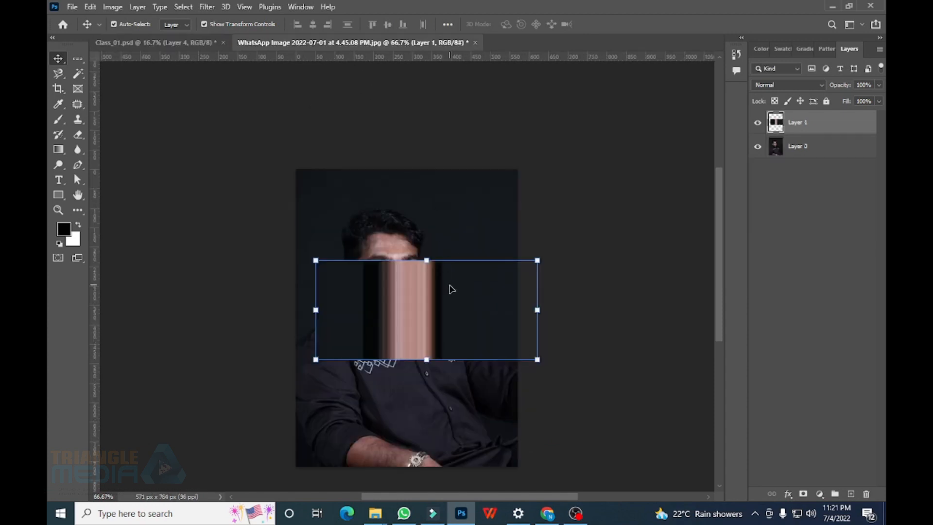
pyautogui.hotkey('ctrl', 'z')
# Copy a single pixel column through the face to a new layer and stretch it wide
pyautogui.rightClick(77, 59)
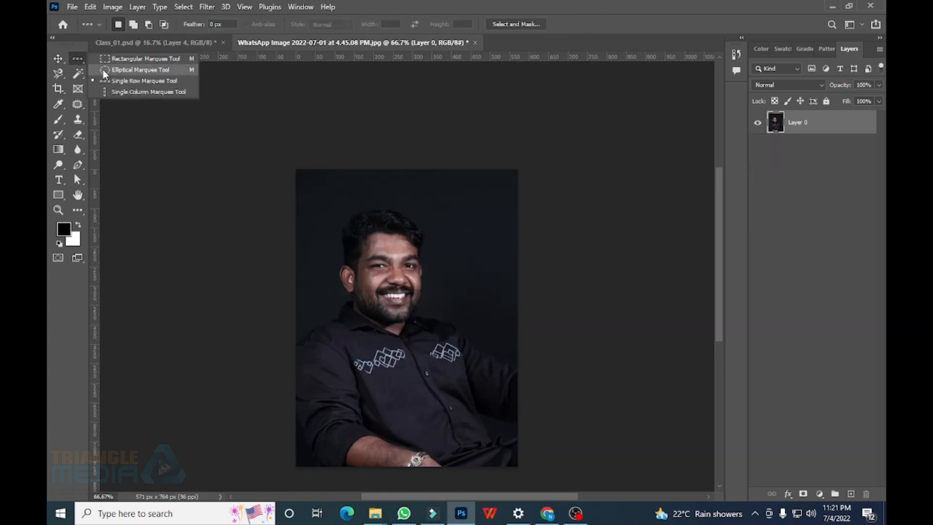
pyautogui.click(142, 92)
pyautogui.click(393, 240)
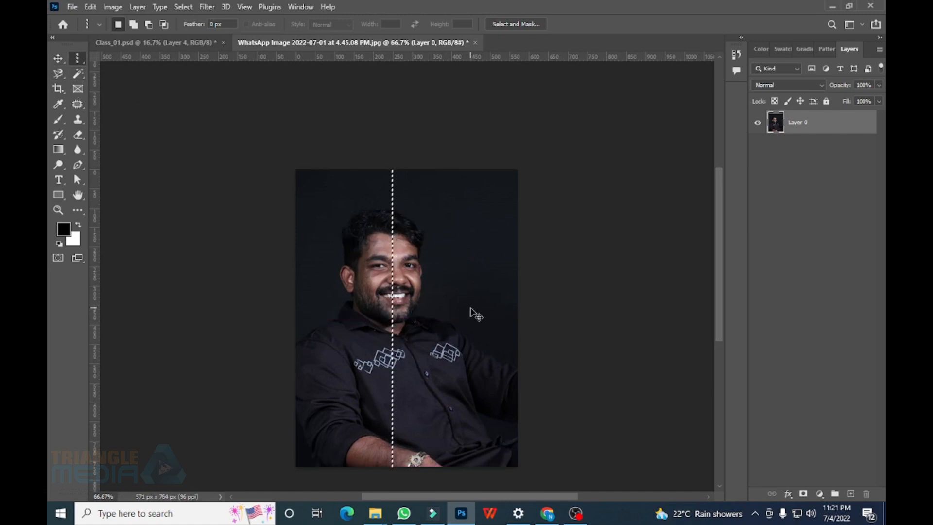
pyautogui.hotkey('ctrl', 'j')
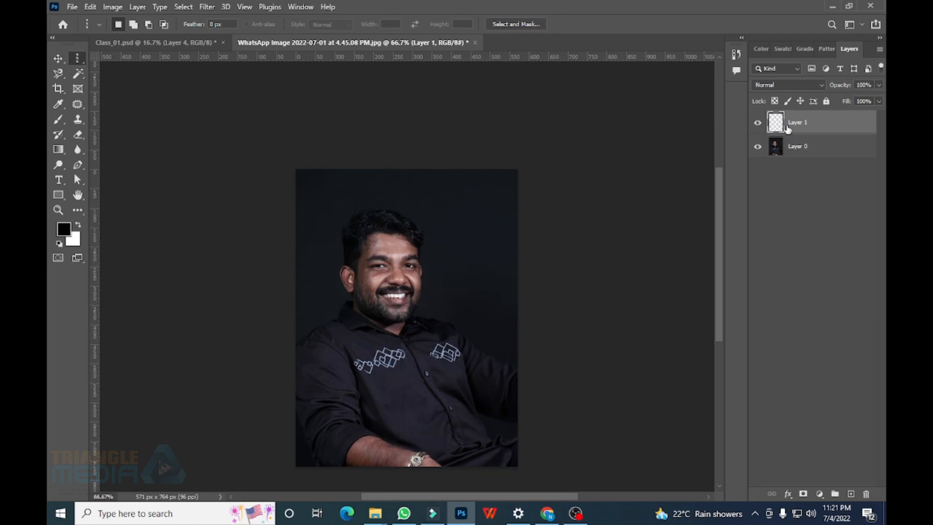
pyautogui.click(58, 59)
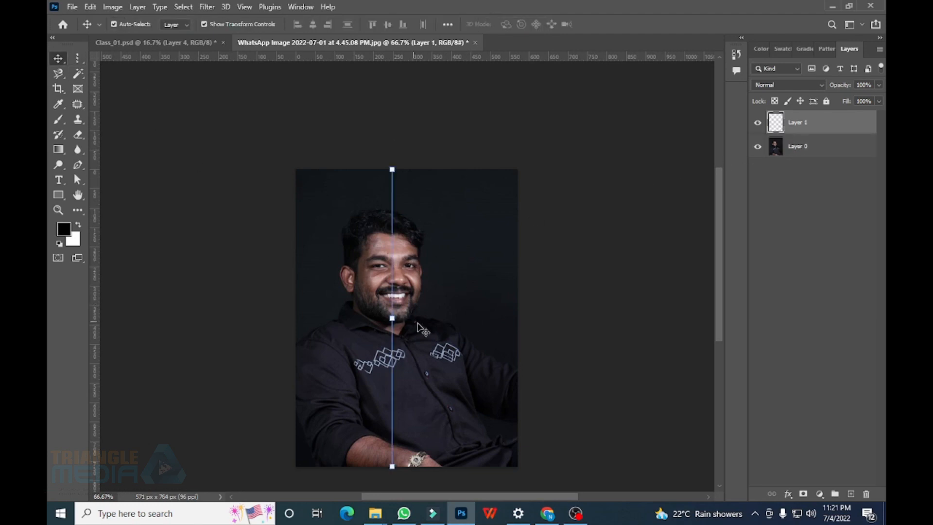
pyautogui.moveTo(393, 319); pyautogui.dragTo(467, 318)
pyautogui.press('Return')
# Move the band into Class_01, scale it to about 42% below the portrait, and delete the source copy
pyautogui.moveTo(427, 256); pyautogui.dragTo(331, 278)
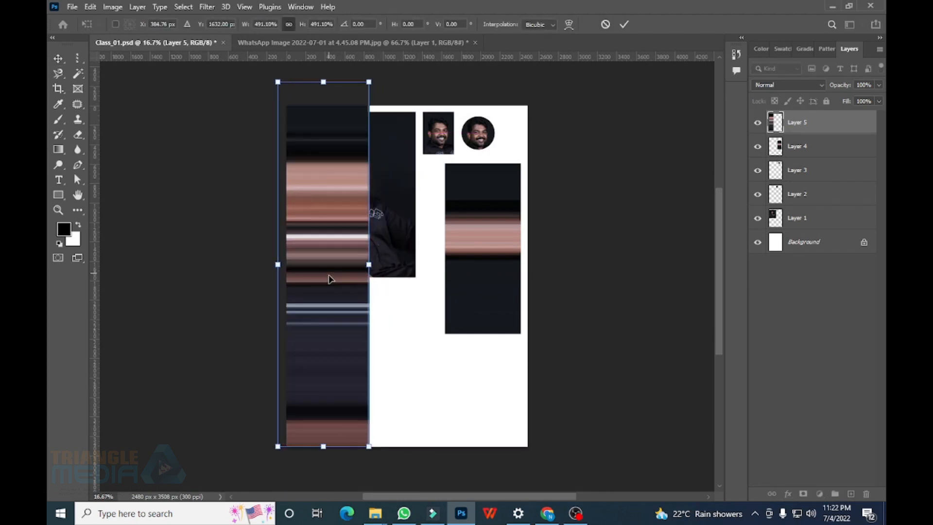
pyautogui.press('Return')
pyautogui.press('Delete')
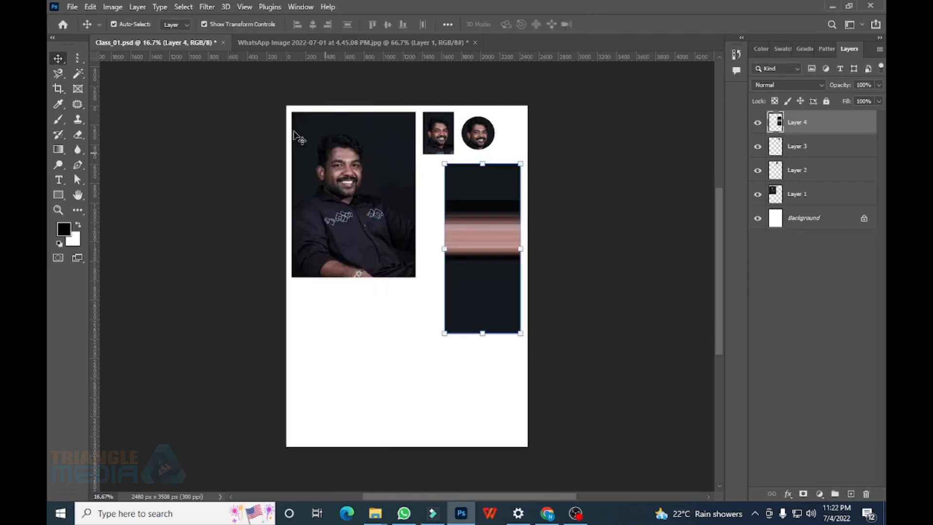
pyautogui.hotkey('ctrl', 'z')
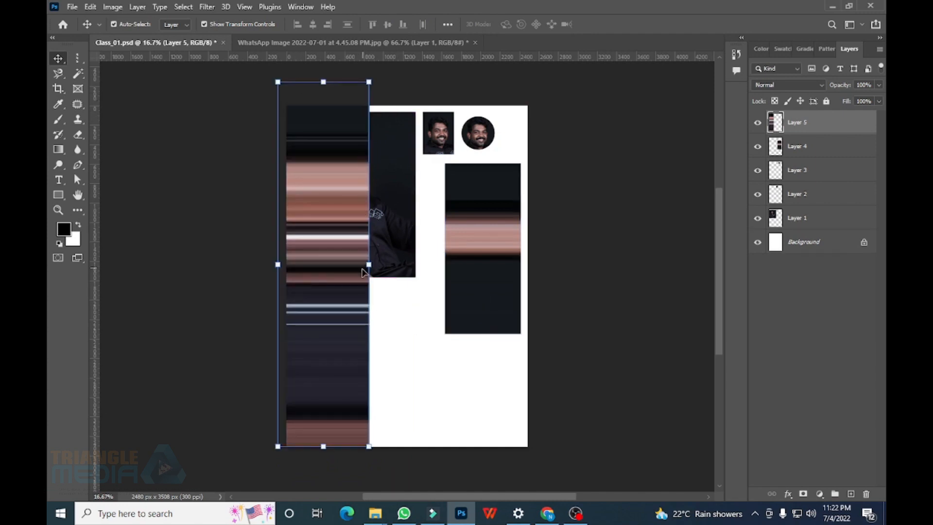
pyautogui.moveTo(368, 265); pyautogui.dragTo(313, 332)
pyautogui.press('Return')
pyautogui.click(364, 42)
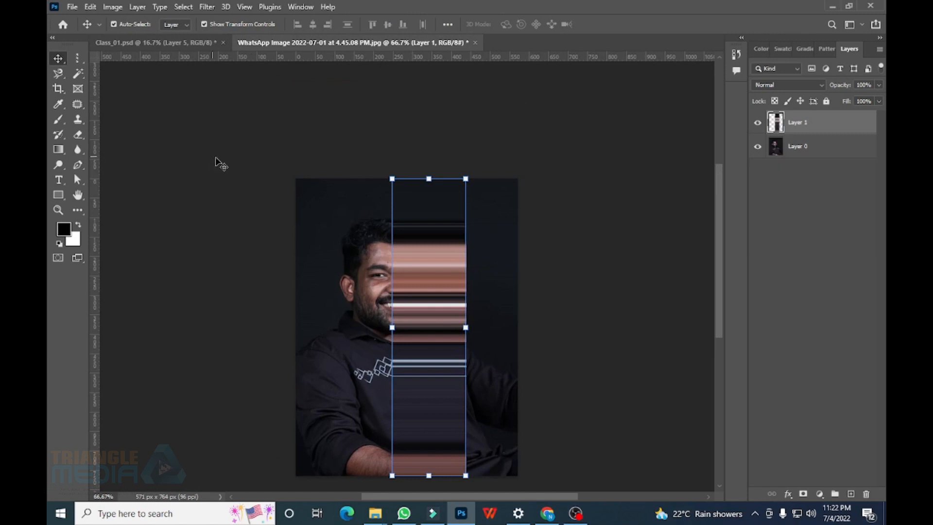
pyautogui.press('Delete')
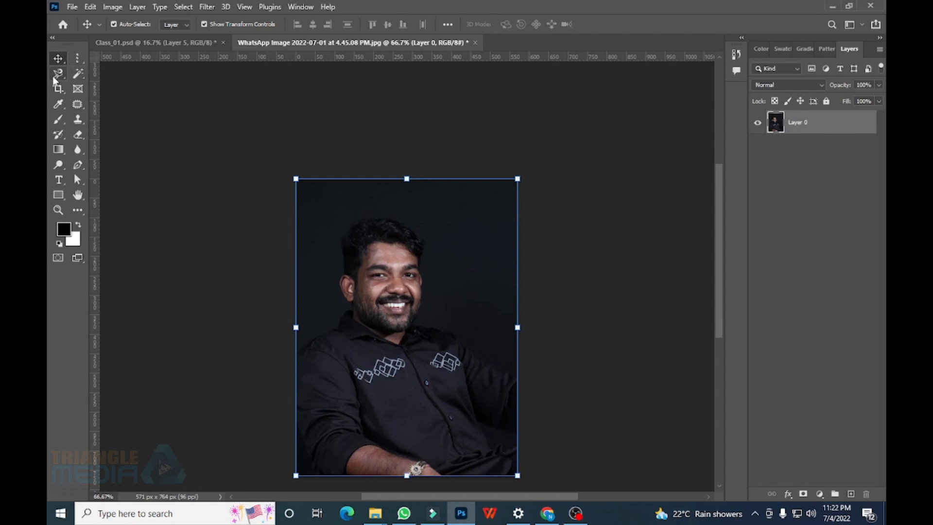
# Lasso the man's head freehand and copy it onto its own layer
pyautogui.moveTo(59, 74); pyautogui.dragTo(112, 72)
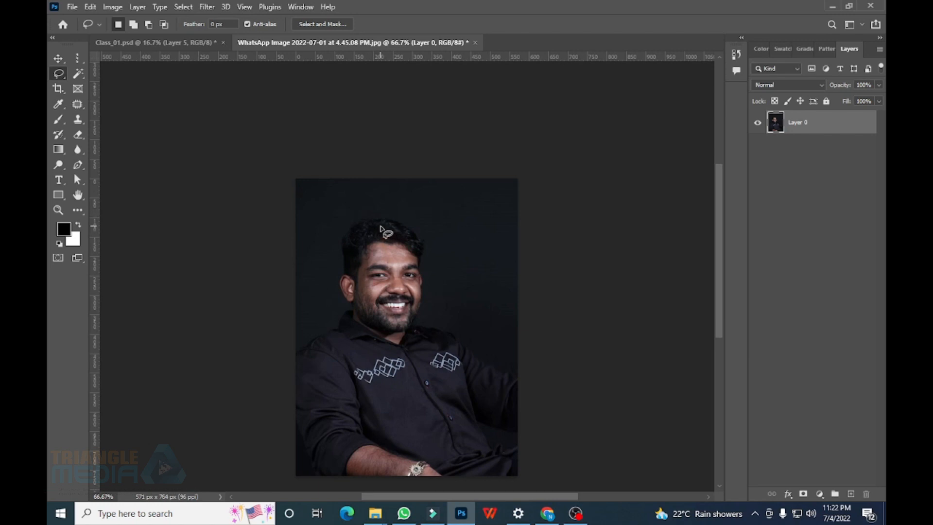
pyautogui.moveTo(353, 212)
pyautogui.mouseDown()
pyautogui.moveTo(328, 228)
pyautogui.moveTo(334, 316)
pyautogui.moveTo(396, 361)
pyautogui.moveTo(425, 353)
pyautogui.moveTo(441, 304)
pyautogui.moveTo(436, 260)
pyautogui.moveTo(446, 225)
pyautogui.moveTo(449, 236)
pyautogui.moveTo(412, 209)
pyautogui.moveTo(353, 212)
pyautogui.mouseUp()
pyautogui.moveTo(416, 224); pyautogui.dragTo(409, 226)
pyautogui.hotkey('ctrl', 'j')
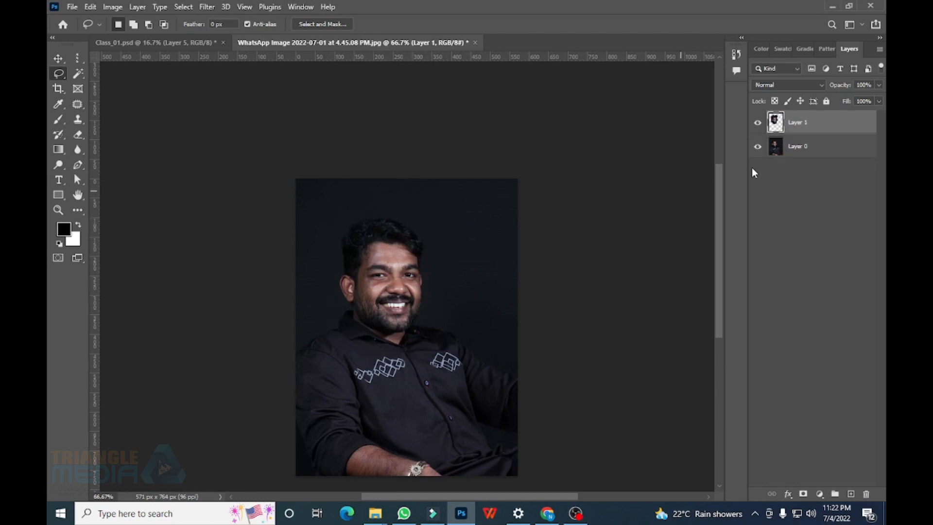
# Move the head copy into Class_01, enlarge it, and delete the leftover layer in the portrait
pyautogui.click(57, 61)
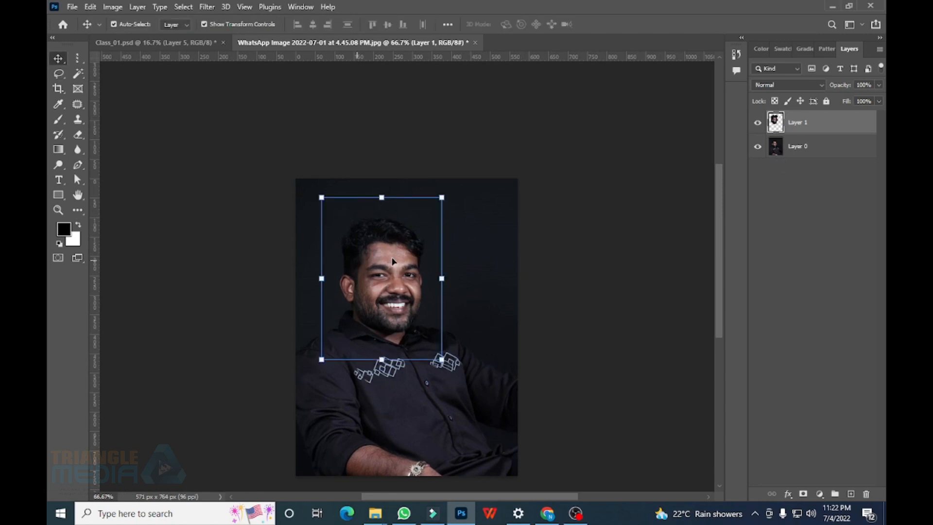
pyautogui.moveTo(394, 261); pyautogui.dragTo(408, 375)
pyautogui.press('Return')
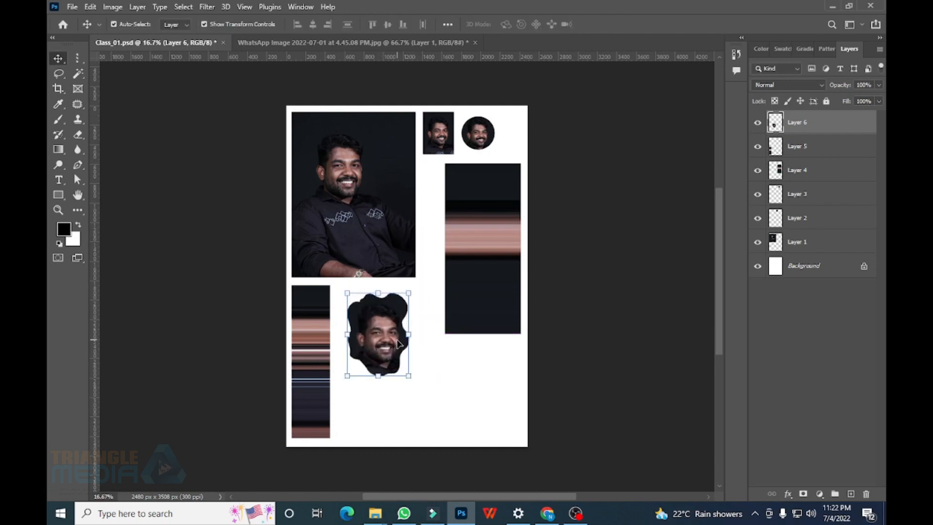
pyautogui.click(301, 44)
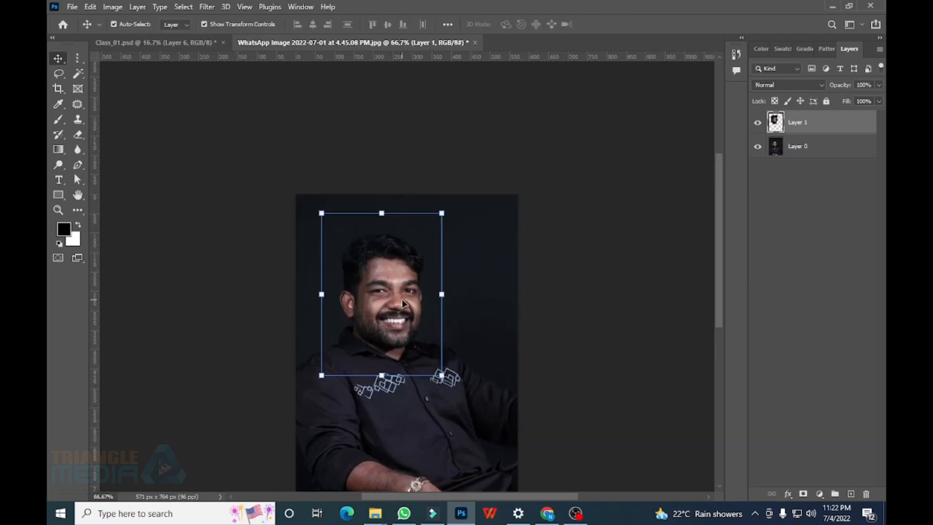
pyautogui.press('Delete')
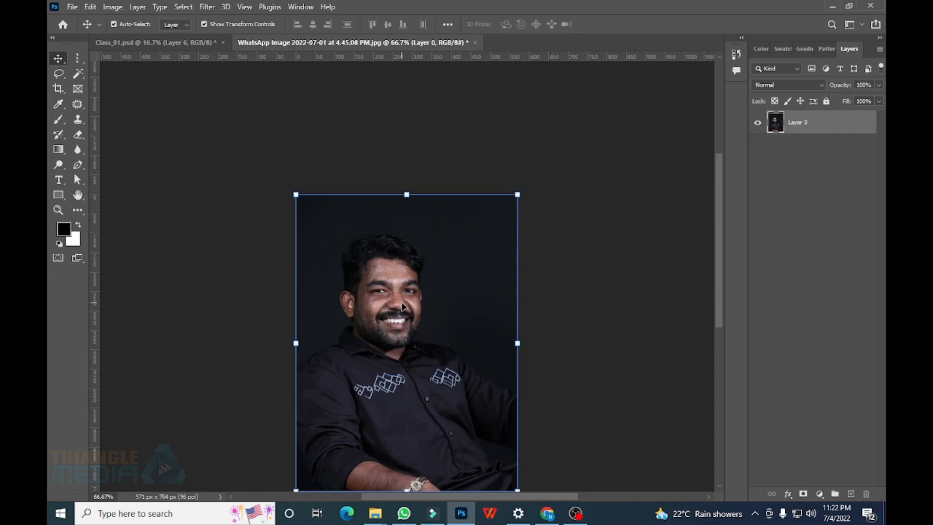
# Select a pentagon around the head with the Polygonal Lasso and copy it to a new layer
pyautogui.click(60, 74)
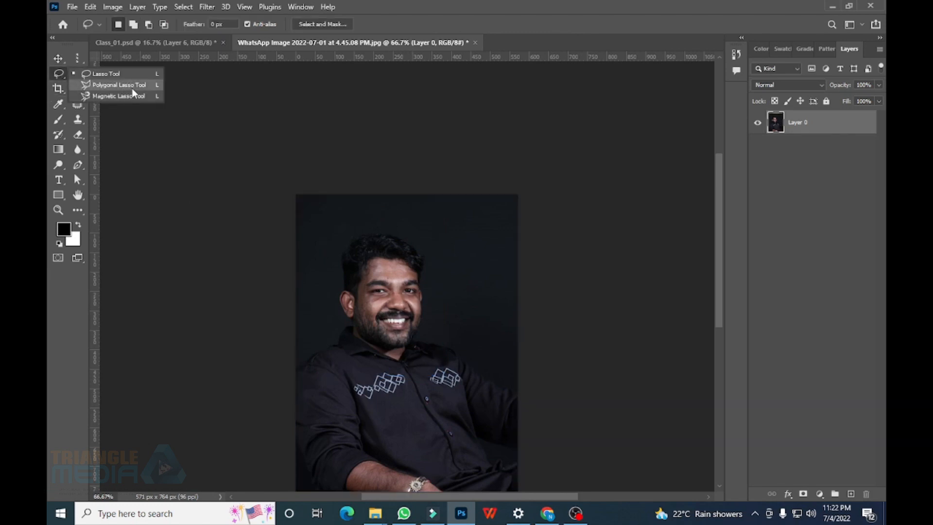
pyautogui.click(119, 85)
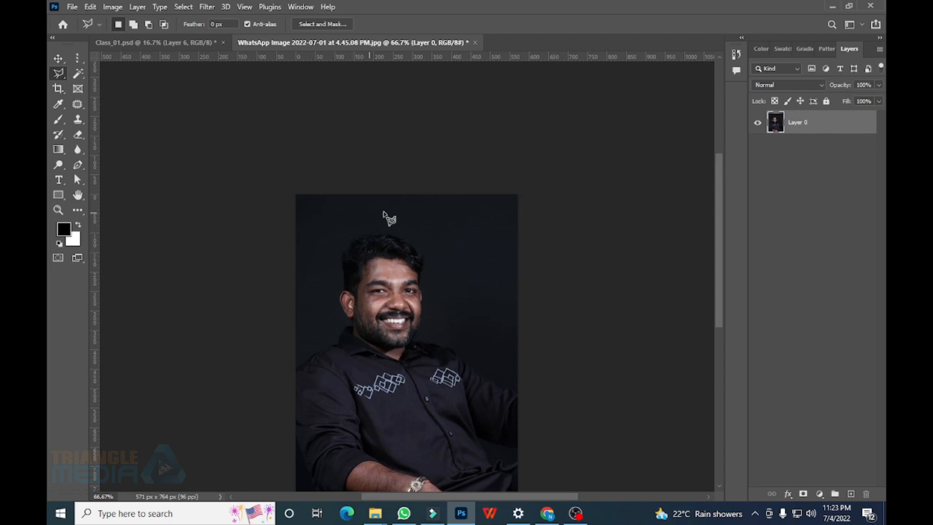
pyautogui.click(328, 244)
pyautogui.click(330, 322)
pyautogui.click(402, 369)
pyautogui.click(468, 319)
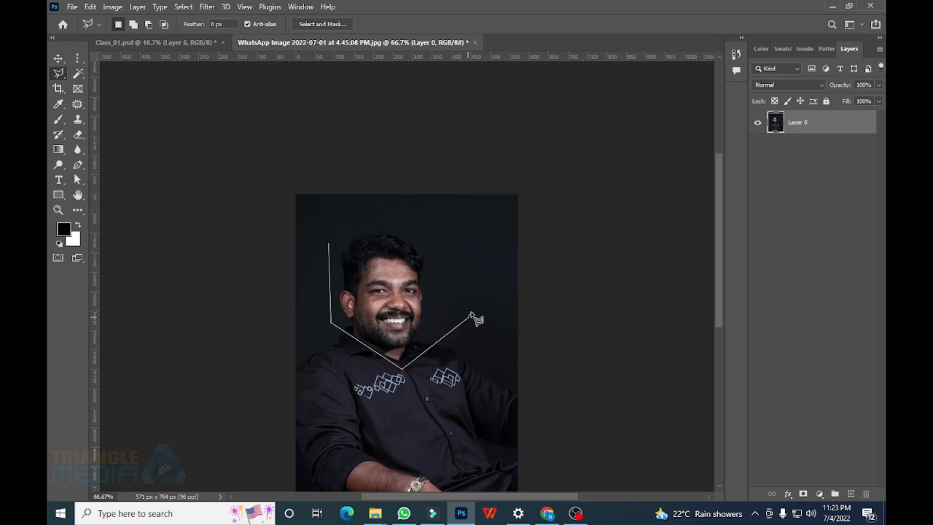
pyautogui.click(330, 244)
pyautogui.moveTo(439, 287); pyautogui.dragTo(433, 288)
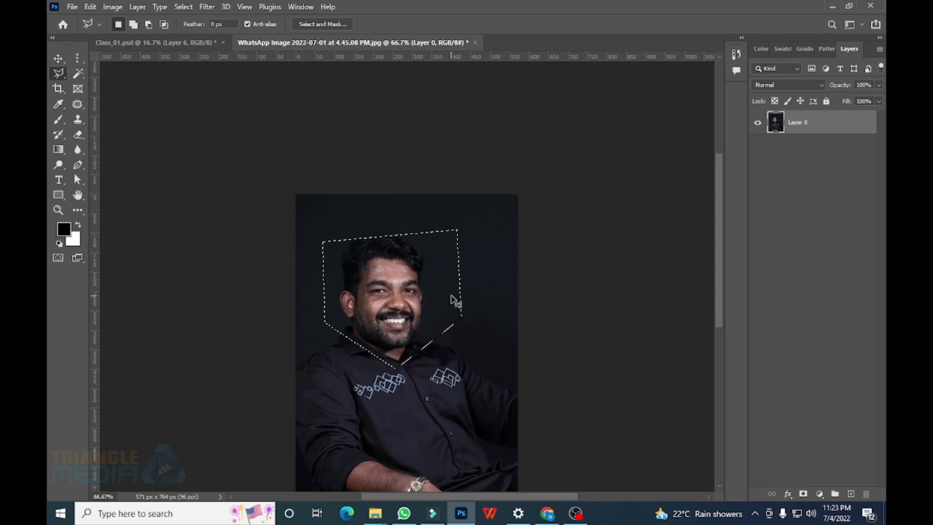
pyautogui.hotkey('ctrl', 'j')
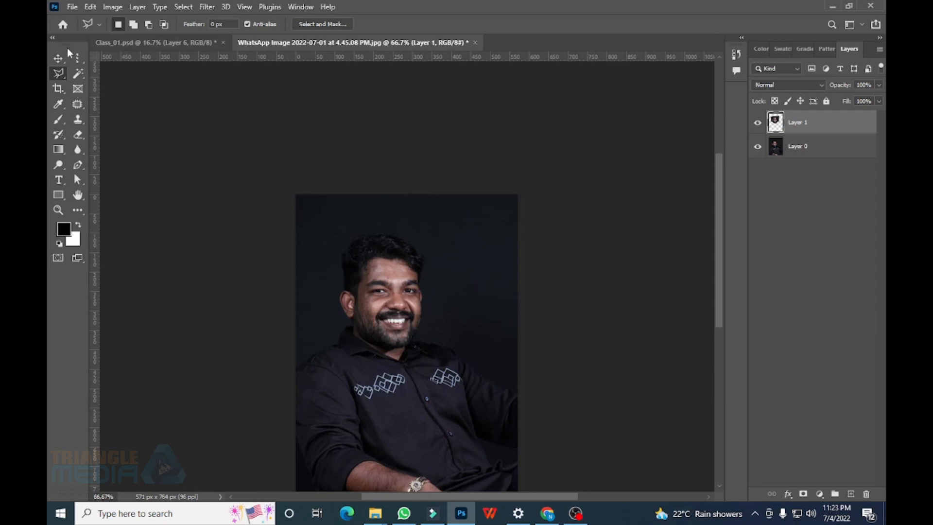
# Move the pentagon head cutout into Class_01 and delete the leftover layer in the portrait
pyautogui.click(58, 58)
pyautogui.moveTo(397, 275); pyautogui.dragTo(487, 369)
pyautogui.click(303, 44)
pyautogui.click(422, 291)
pyautogui.press('Delete')
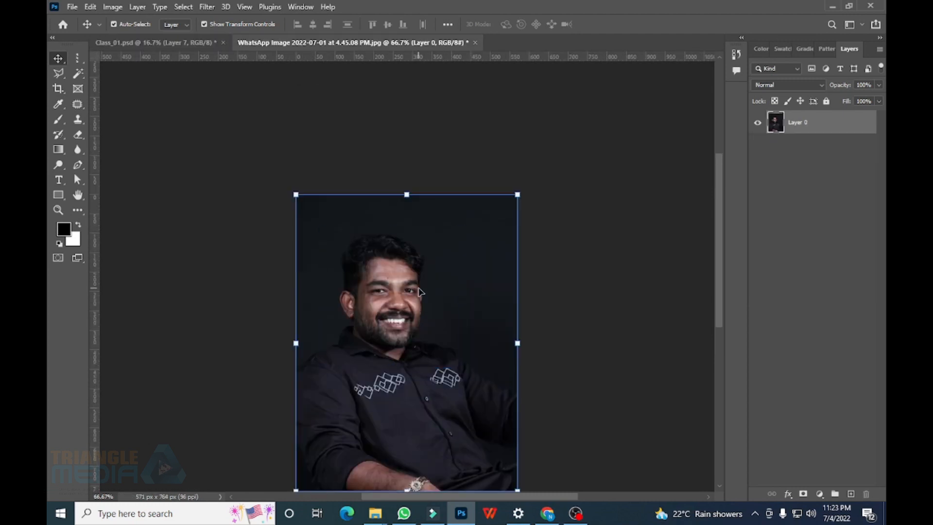
# Select a triangle over the face with the Polygonal Lasso and copy it to a new layer
pyautogui.click(58, 73)
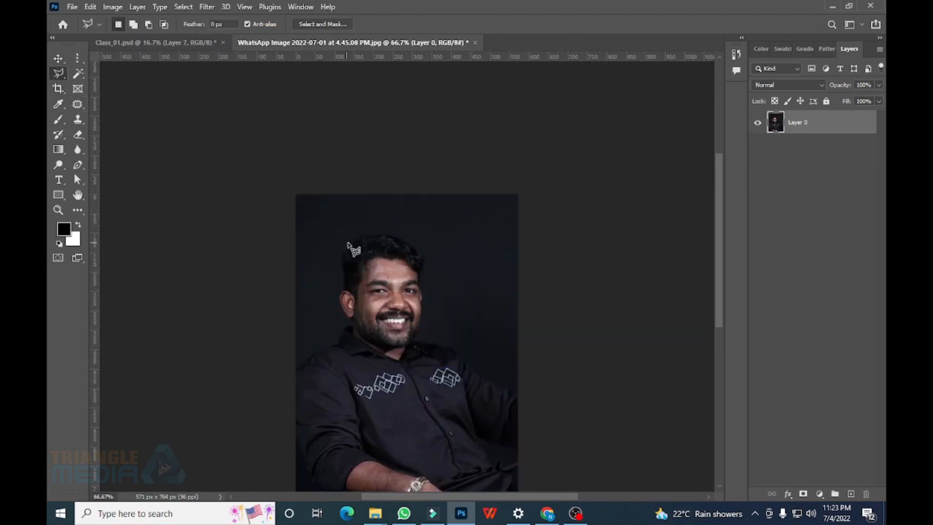
pyautogui.click(389, 211)
pyautogui.click(313, 335)
pyautogui.click(446, 369)
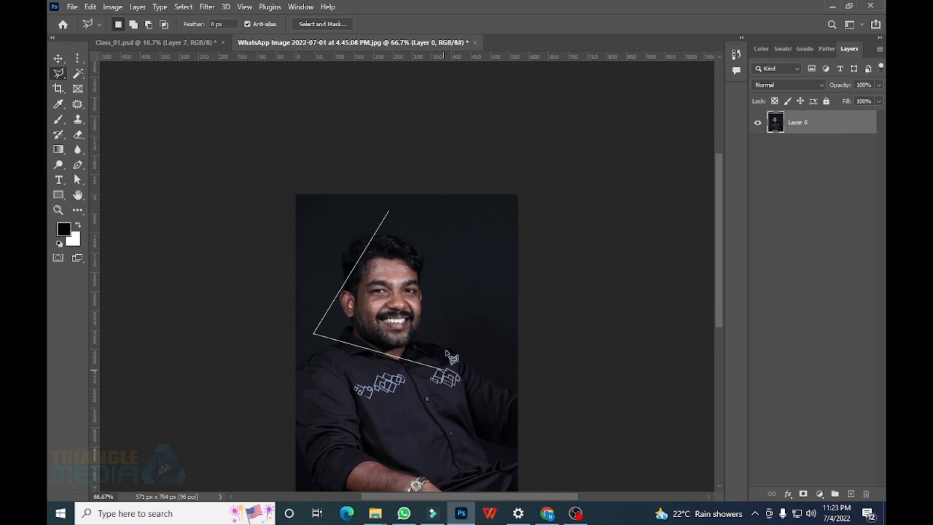
pyautogui.click(391, 213)
pyautogui.hotkey('ctrl', 'j')
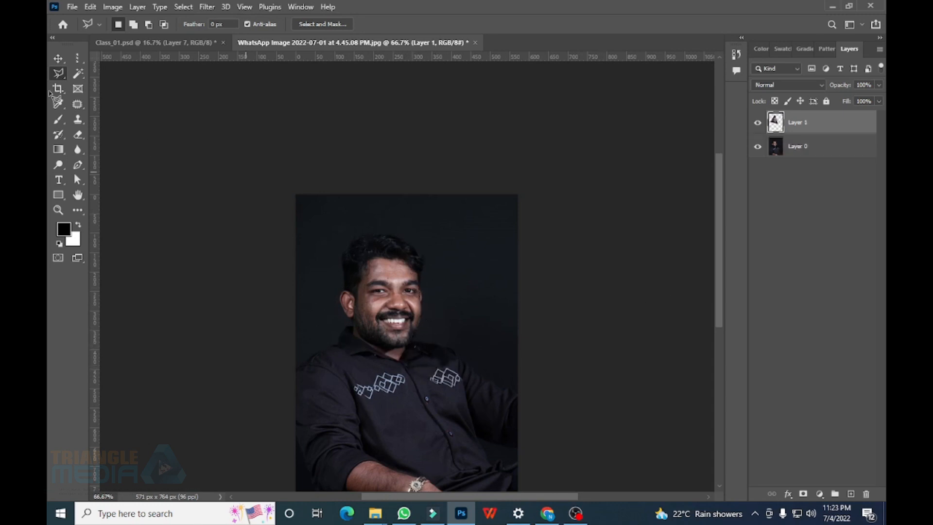
# Move the triangle face into Class_01 beside the large photo and delete the portrait's leftover layer
pyautogui.click(60, 62)
pyautogui.moveTo(384, 271); pyautogui.dragTo(427, 261)
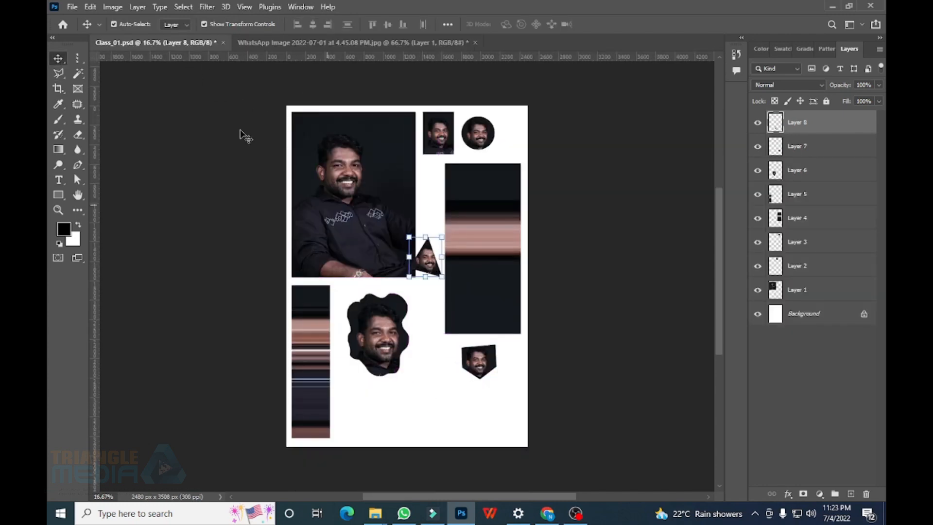
pyautogui.click(286, 43)
pyautogui.press('Delete')
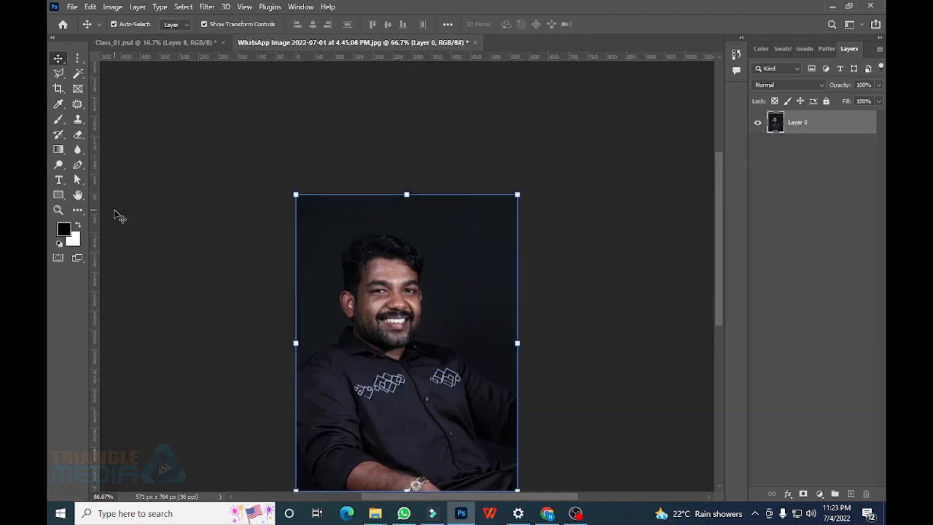
# Trace the man's figure from hair to lap with the Magnetic Lasso, closing at the start point
pyautogui.click(57, 75)
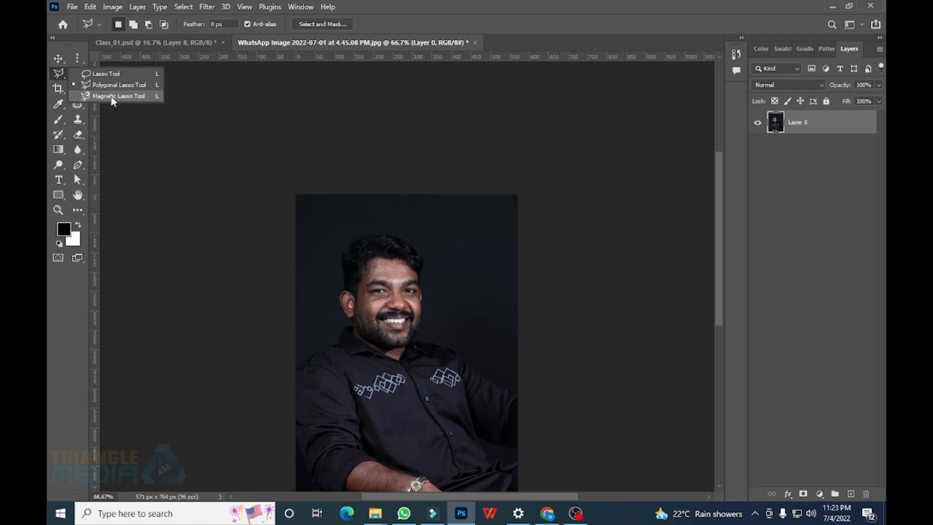
pyautogui.click(111, 96)
pyautogui.scroll(-3, 401, 329)
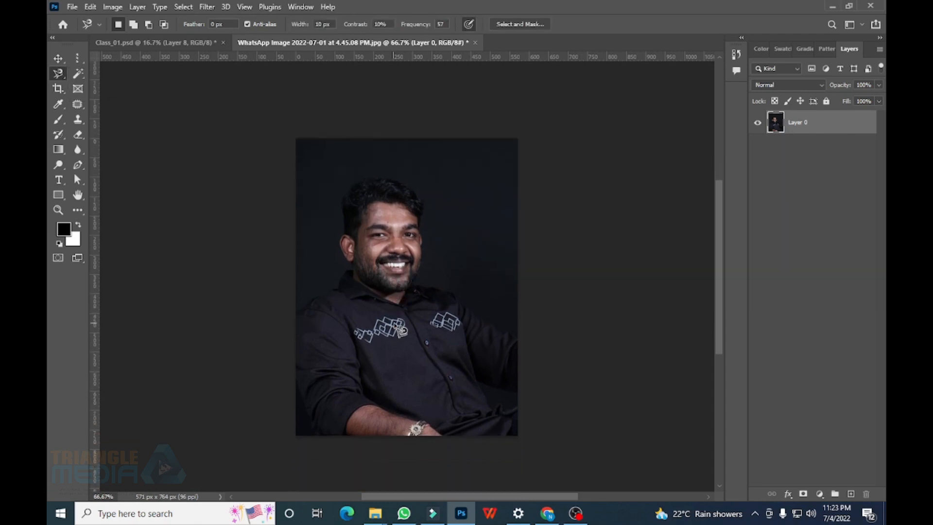
pyautogui.click(296, 313)
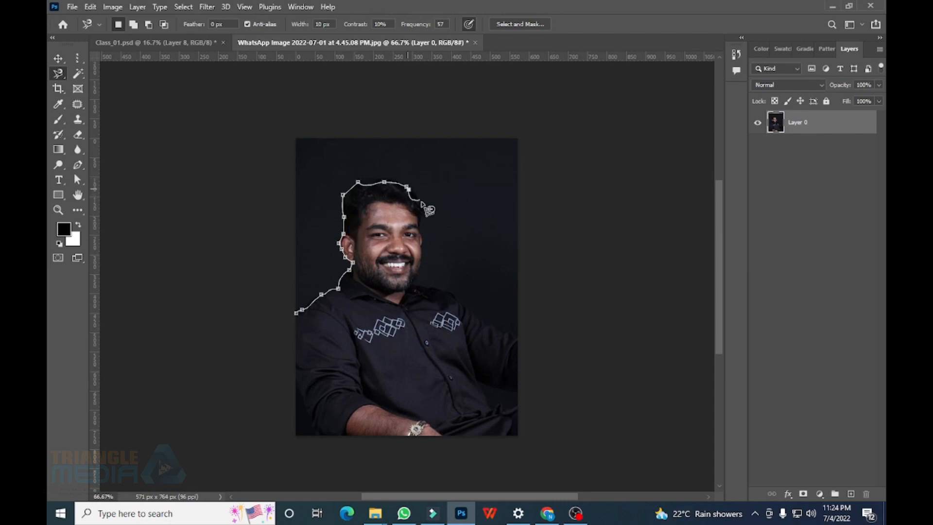
pyautogui.press('BackSpace')
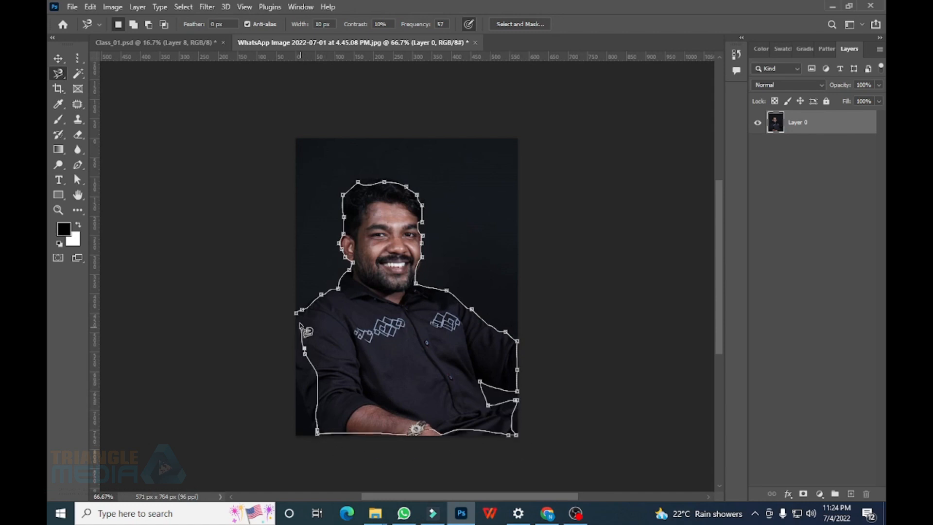
pyautogui.click(297, 315)
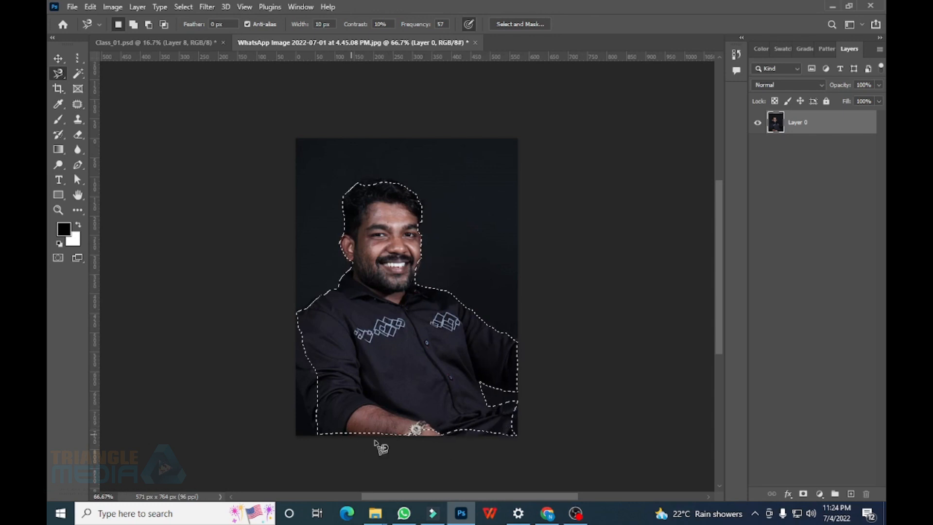
pyautogui.rightClick(59, 74)
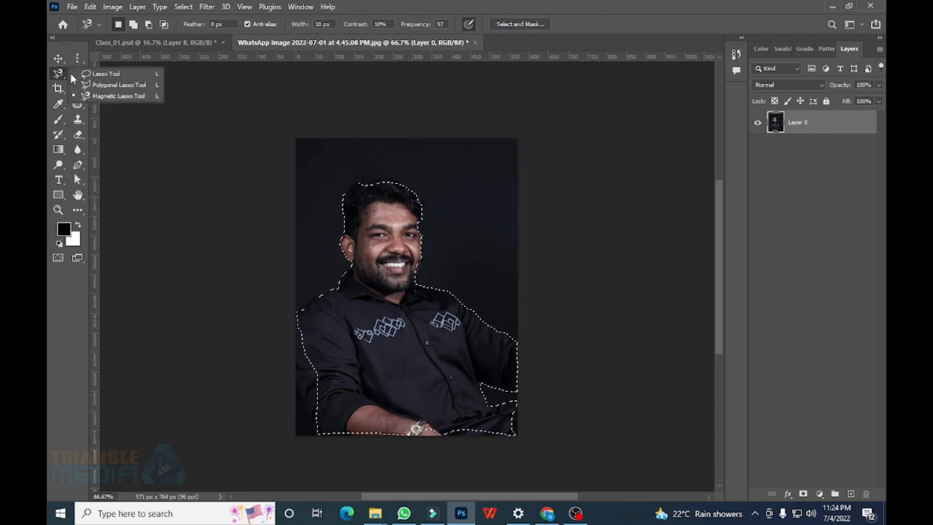
# Refine the figure selection with the Lasso, adding arm, shirt and hair and removing lower-right background
pyautogui.click(95, 73)
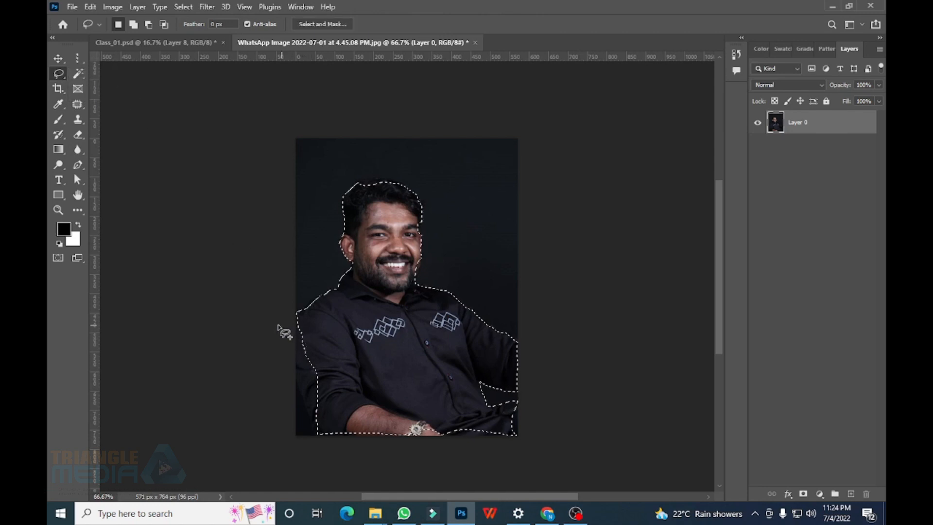
pyautogui.press('shift')
pyautogui.moveTo(296, 319)
pyautogui.mouseDown()
pyautogui.moveTo(356, 338)
pyautogui.moveTo(255, 474)
pyautogui.moveTo(291, 319)
pyautogui.mouseUp()
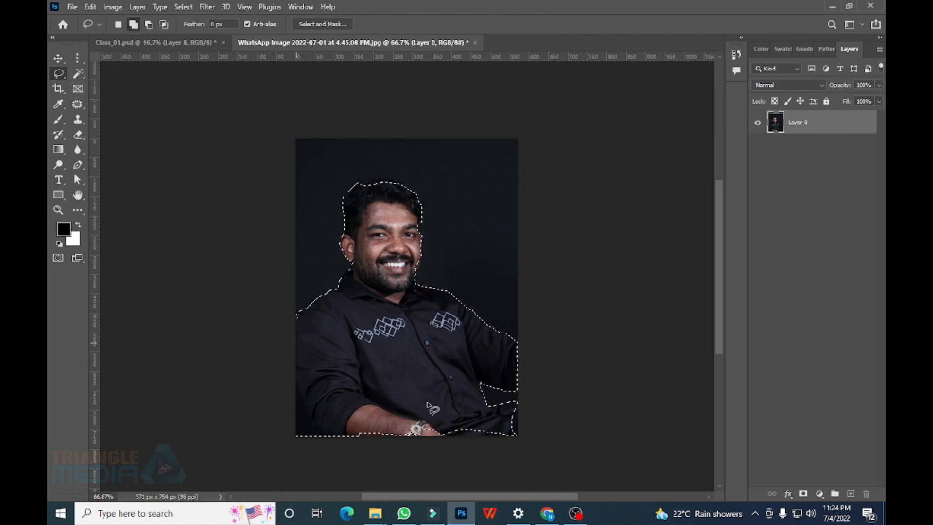
pyautogui.press('shift')
pyautogui.moveTo(446, 411)
pyautogui.mouseDown()
pyautogui.moveTo(402, 405)
pyautogui.moveTo(319, 446)
pyautogui.moveTo(407, 481)
pyautogui.moveTo(494, 471)
pyautogui.moveTo(513, 459)
pyautogui.moveTo(520, 446)
pyautogui.moveTo(511, 433)
pyautogui.moveTo(439, 407)
pyautogui.mouseUp()
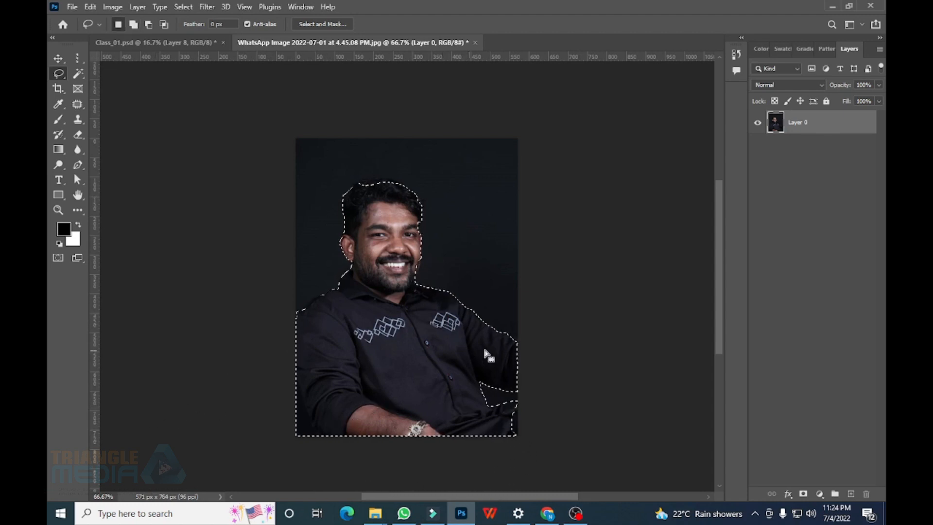
pyautogui.press('alt')
pyautogui.moveTo(531, 389)
pyautogui.mouseDown()
pyautogui.moveTo(510, 438)
pyautogui.moveTo(520, 439)
pyautogui.mouseUp()
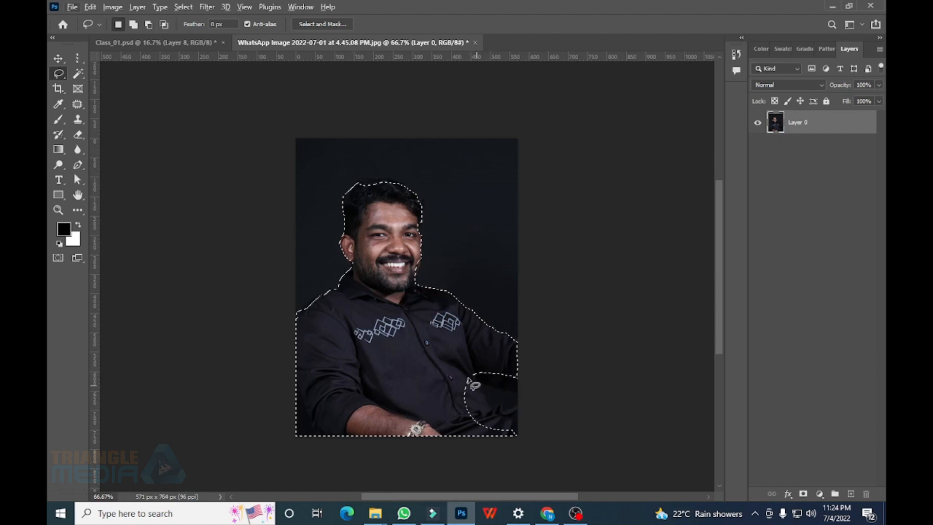
pyautogui.press('shift')
pyautogui.moveTo(441, 348); pyautogui.dragTo(532, 450)
pyautogui.press('alt')
pyautogui.press('shift')
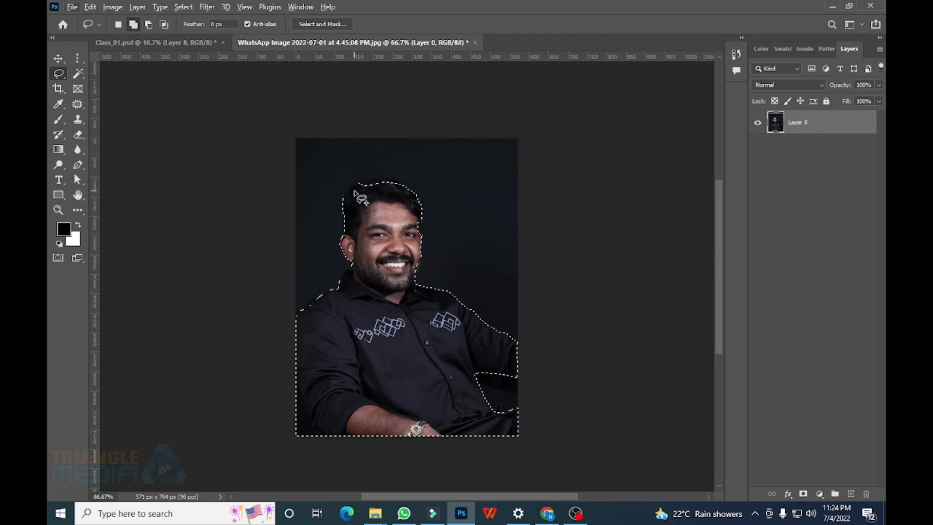
pyautogui.moveTo(354, 190)
pyautogui.mouseDown()
pyautogui.moveTo(374, 180)
pyautogui.moveTo(411, 193)
pyautogui.moveTo(361, 191)
pyautogui.mouseUp()
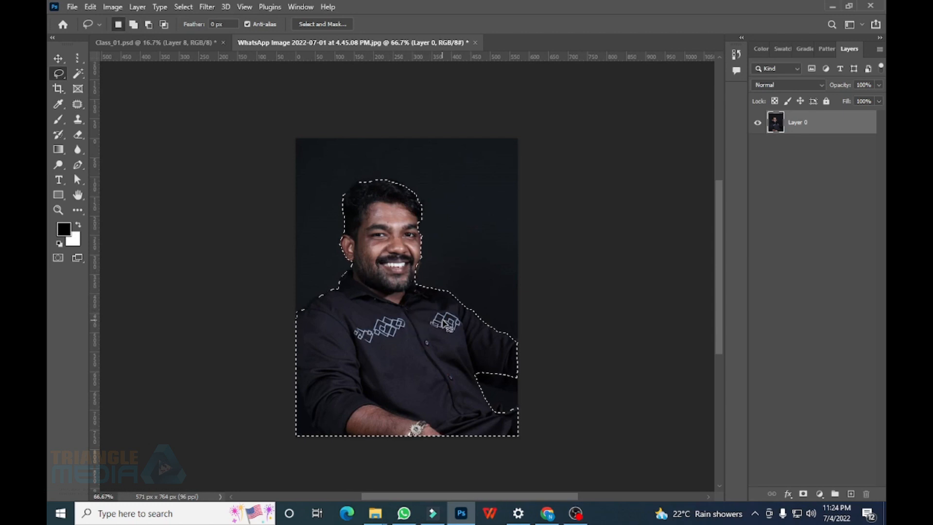
# Copy the figure to Layer 1 and place it near the bottom of the Class_01 collage
pyautogui.hotkey('ctrl', 'j')
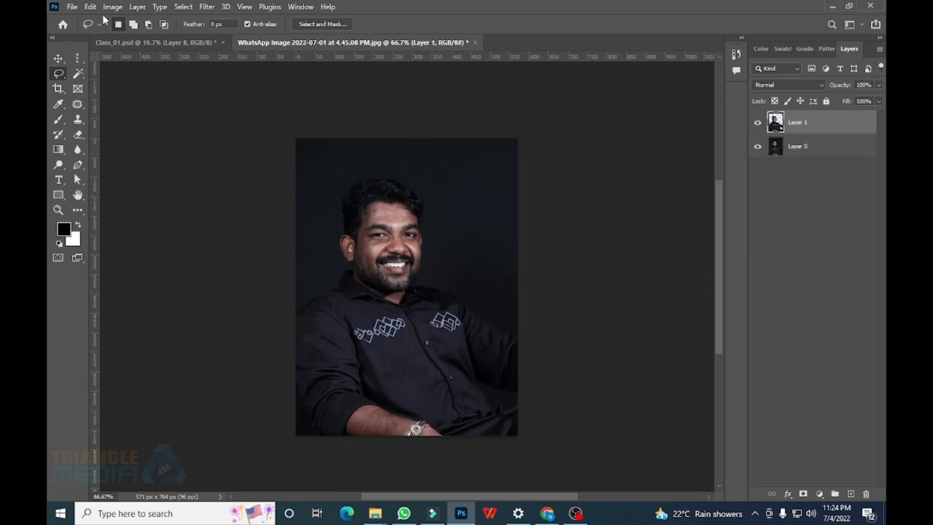
pyautogui.click(59, 57)
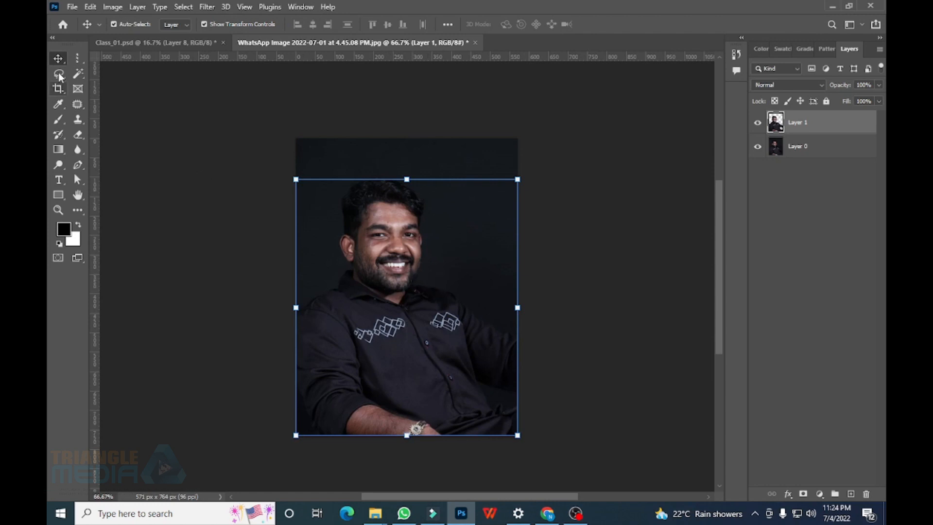
pyautogui.moveTo(389, 209); pyautogui.dragTo(302, 112)
pyautogui.moveTo(441, 399); pyautogui.dragTo(441, 399)
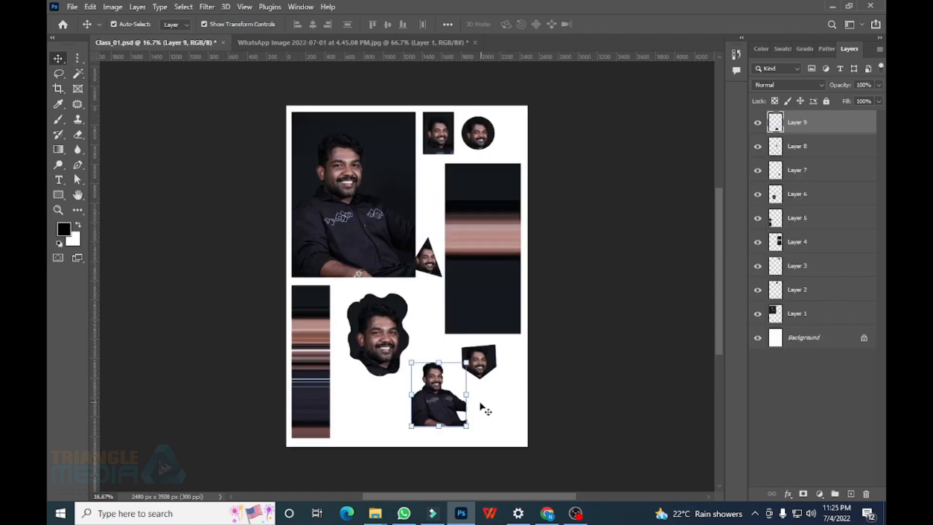
pyautogui.click(301, 42)
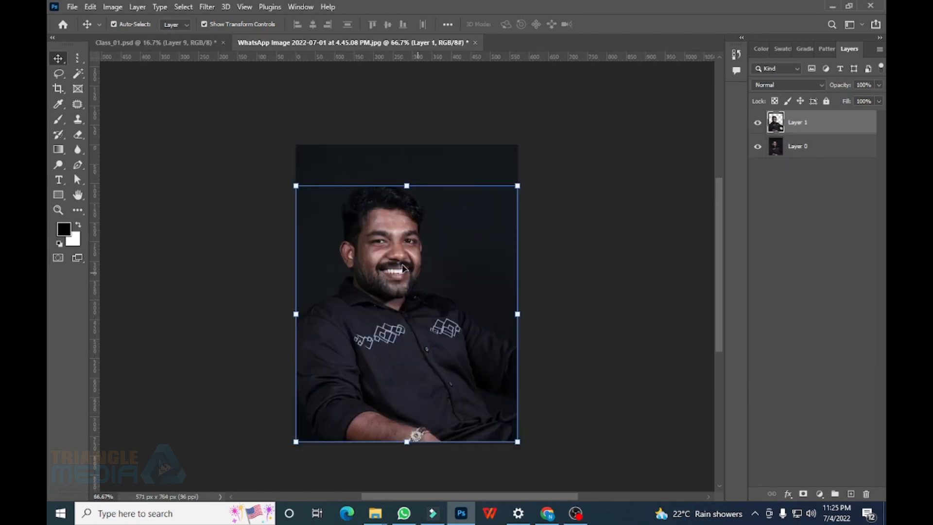
# Delete the leftover figure copy, then box-select the man with Object Selection and copy him to a new layer
pyautogui.press('Delete')
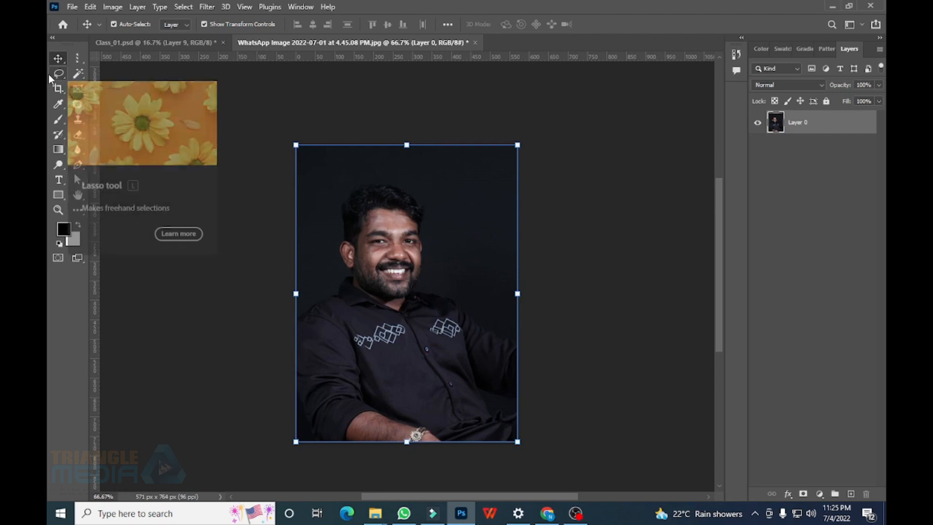
pyautogui.click(81, 73)
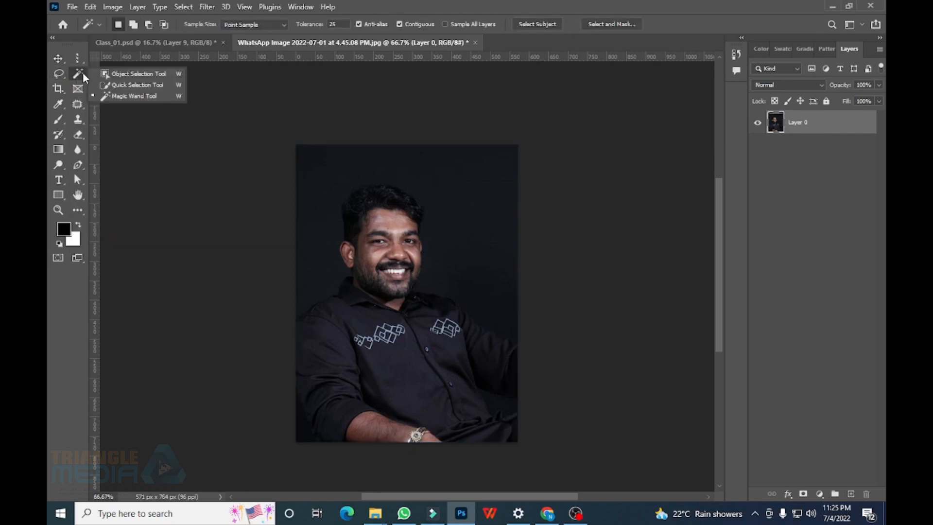
pyautogui.click(122, 72)
pyautogui.moveTo(312, 183); pyautogui.dragTo(526, 462)
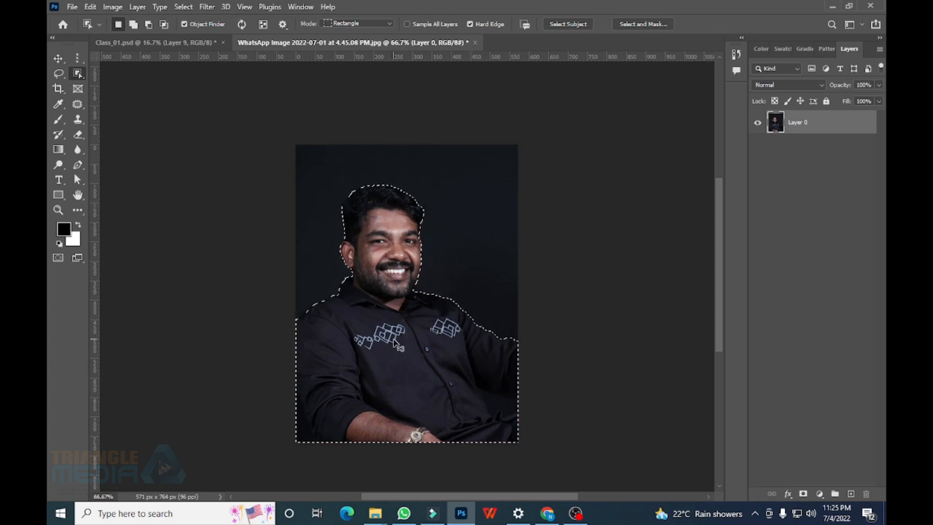
pyautogui.hotkey('ctrl', 'j')
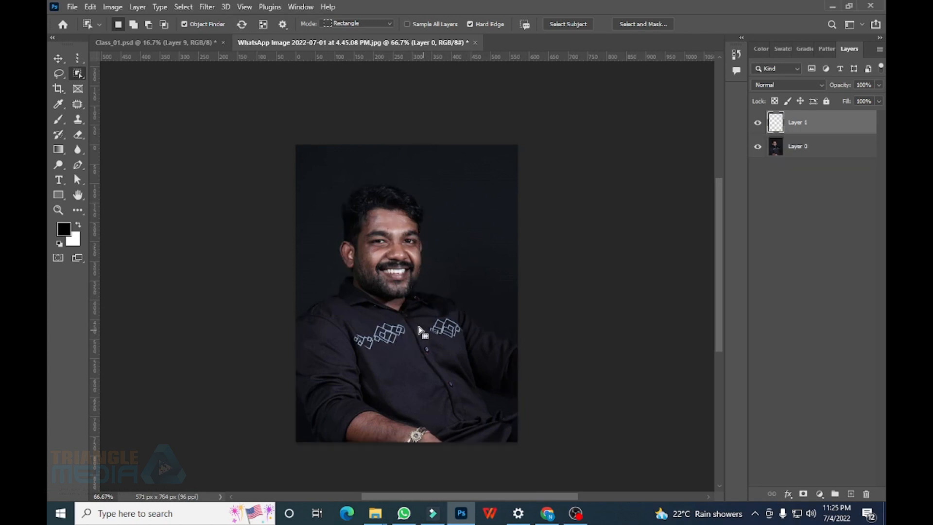
# Drag the man copy into Class_01 as Layer 10, then delete the extra layer from the portrait
pyautogui.click(58, 59)
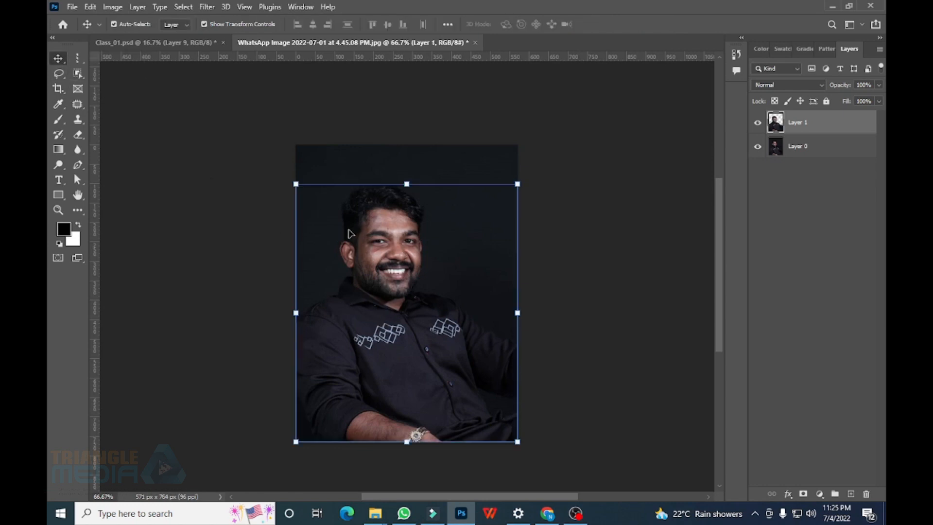
pyautogui.moveTo(351, 233); pyautogui.dragTo(223, 66)
pyautogui.moveTo(356, 405); pyautogui.dragTo(371, 413)
pyautogui.click(297, 43)
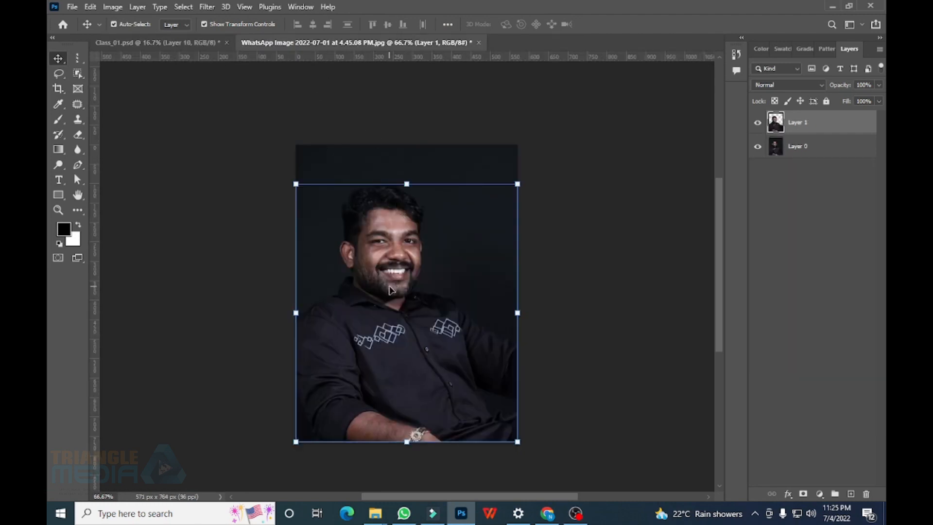
pyautogui.press('Delete')
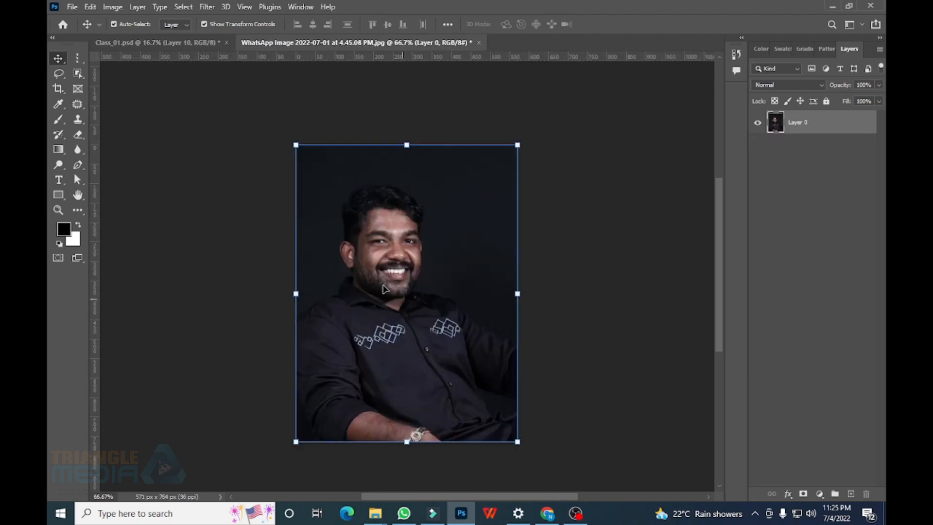
# Brush a Quick Selection around the man's head and face, removing the background above and beside him
pyautogui.rightClick(79, 74)
pyautogui.click(136, 73)
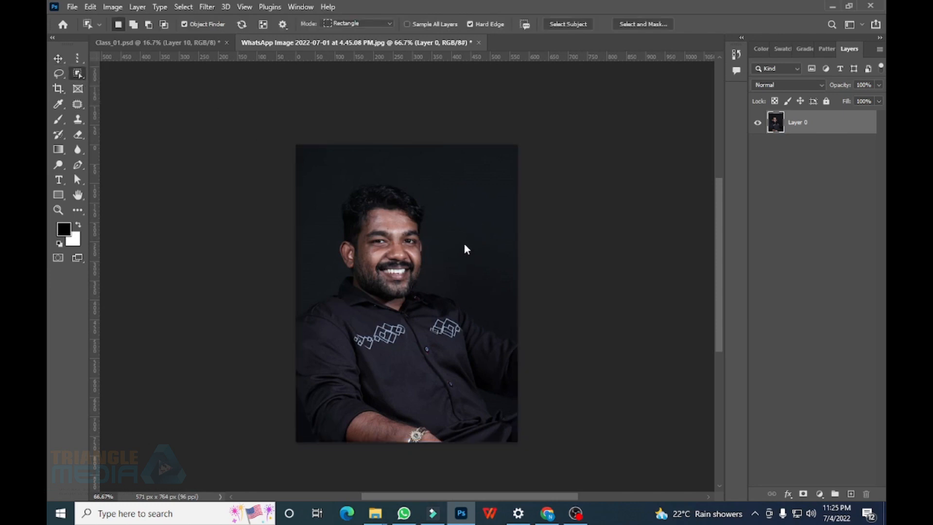
pyautogui.hotkey('shift', 'w')
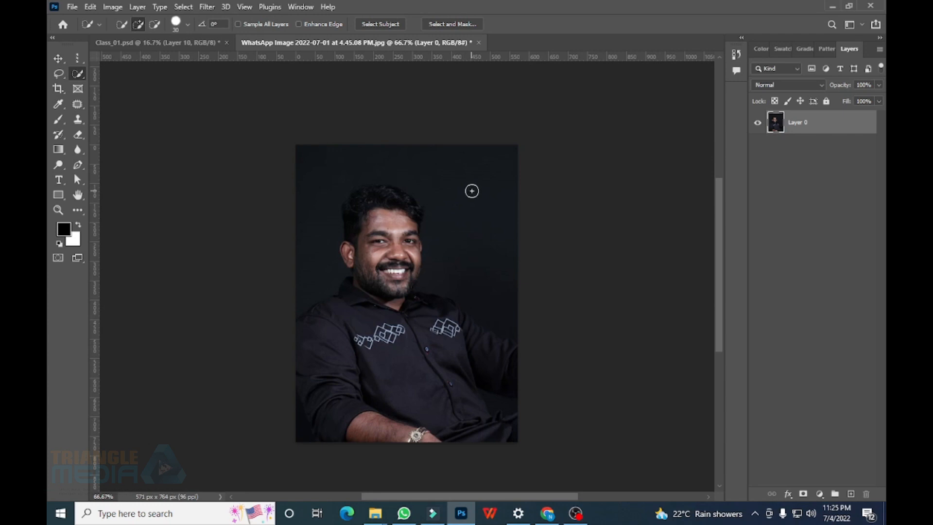
pyautogui.moveTo(365, 205)
pyautogui.mouseDown()
pyautogui.moveTo(388, 198)
pyautogui.moveTo(405, 223)
pyautogui.moveTo(391, 198)
pyautogui.moveTo(413, 217)
pyautogui.moveTo(369, 221)
pyautogui.moveTo(348, 256)
pyautogui.moveTo(373, 254)
pyautogui.moveTo(396, 272)
pyautogui.moveTo(412, 247)
pyautogui.moveTo(389, 295)
pyautogui.moveTo(344, 329)
pyautogui.moveTo(327, 326)
pyautogui.moveTo(359, 331)
pyautogui.moveTo(419, 393)
pyautogui.moveTo(535, 397)
pyautogui.mouseUp()
pyautogui.moveTo(528, 238)
pyautogui.mouseDown()
pyautogui.moveTo(500, 221)
pyautogui.moveTo(502, 145)
pyautogui.moveTo(484, 215)
pyautogui.moveTo(455, 207)
pyautogui.moveTo(449, 233)
pyautogui.moveTo(437, 236)
pyautogui.moveTo(514, 329)
pyautogui.moveTo(495, 356)
pyautogui.mouseUp()
pyautogui.moveTo(413, 259)
pyautogui.mouseDown()
pyautogui.moveTo(407, 281)
pyautogui.moveTo(418, 208)
pyautogui.mouseUp()
pyautogui.moveTo(438, 152)
pyautogui.mouseDown()
pyautogui.moveTo(331, 156)
pyautogui.moveTo(339, 212)
pyautogui.moveTo(312, 236)
pyautogui.moveTo(312, 287)
pyautogui.mouseUp()
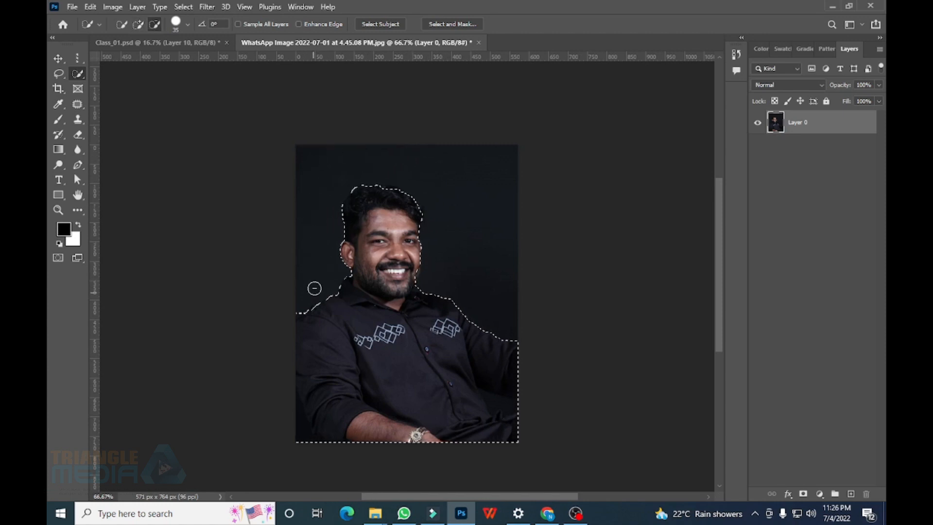
pyautogui.moveTo(377, 197); pyautogui.dragTo(413, 207)
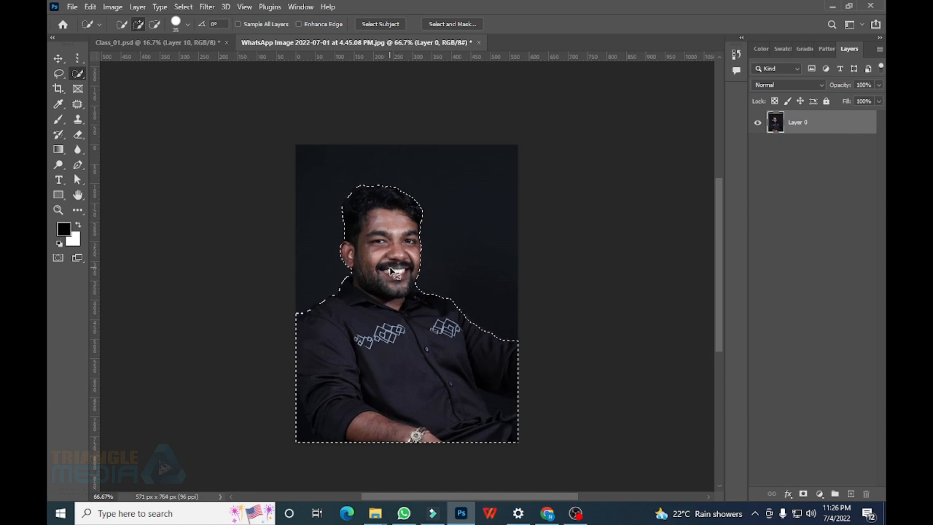
# Copy the selected man to a new layer and drag it into Class_01 as Layer 11
pyautogui.hotkey('ctrl', 'j')
pyautogui.click(58, 59)
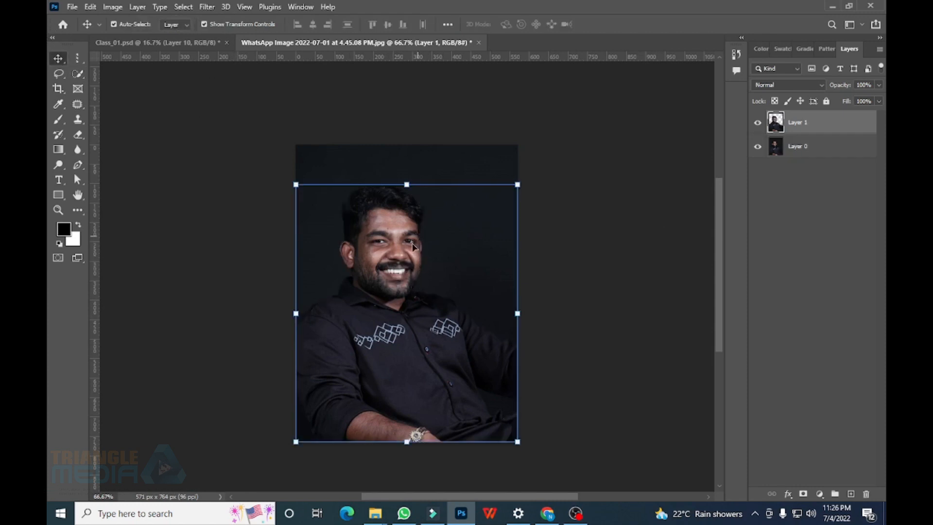
pyautogui.moveTo(364, 233)
pyautogui.mouseDown()
pyautogui.moveTo(416, 198)
pyautogui.moveTo(386, 157)
pyautogui.moveTo(365, 248)
pyautogui.mouseUp()
pyautogui.moveTo(197, 49); pyautogui.dragTo(414, 316)
pyautogui.click(364, 42)
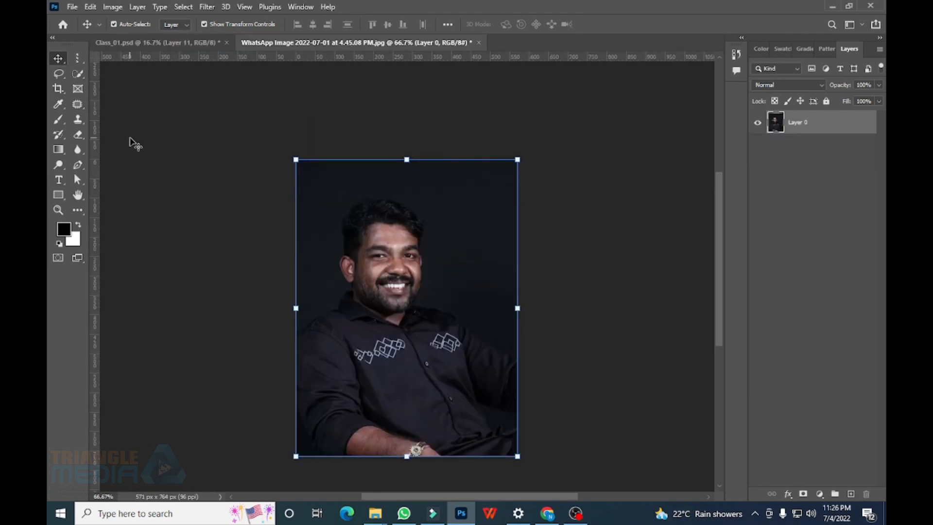
# Choose the Magic Wand and zoom to 300% on the shirt logos
pyautogui.click(76, 74)
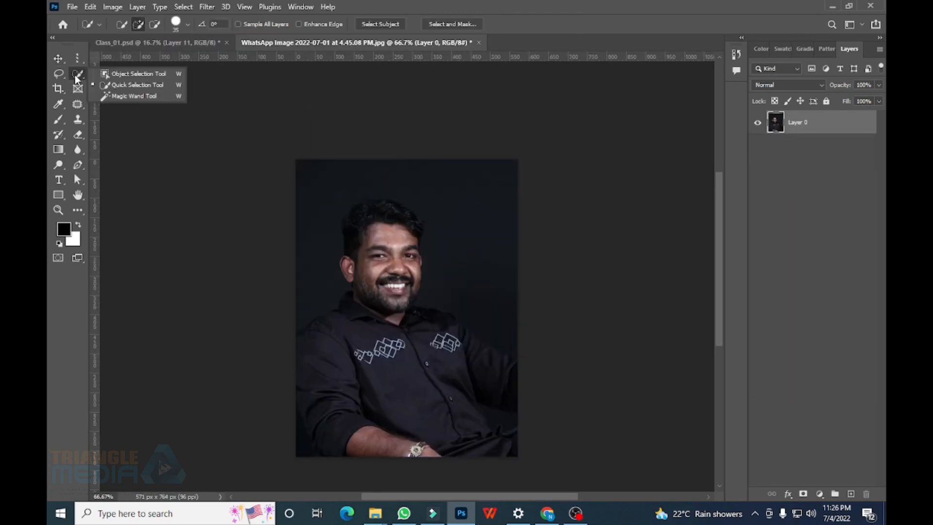
pyautogui.click(133, 97)
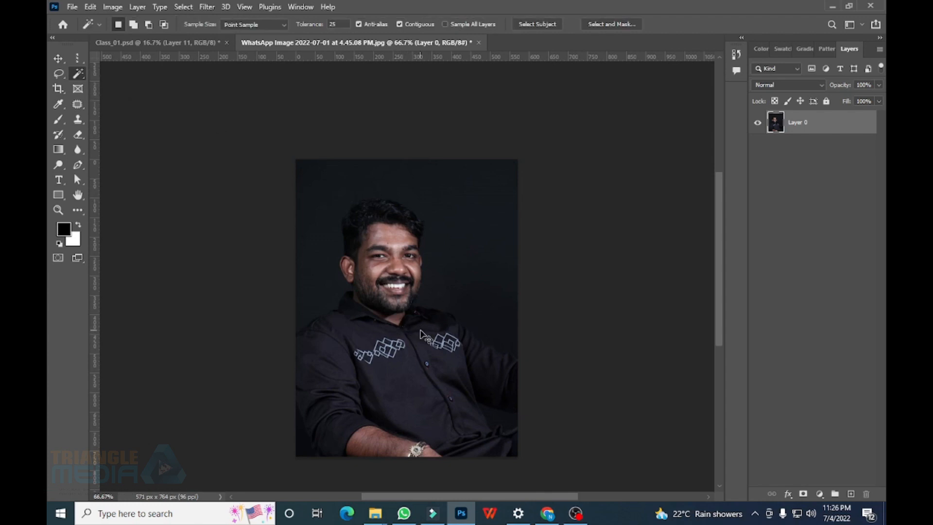
pyautogui.scroll(1, 421, 292)
pyautogui.hotkey('ctrl', '+')
pyautogui.hotkey('ctrl', '+')
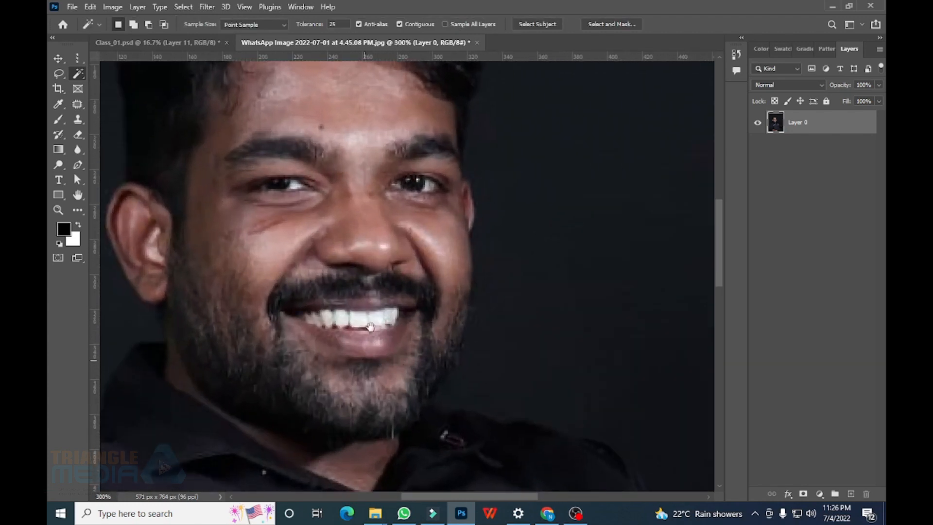
pyautogui.moveTo(365, 360); pyautogui.dragTo(401, 122)
pyautogui.moveTo(396, 212); pyautogui.dragTo(396, 159)
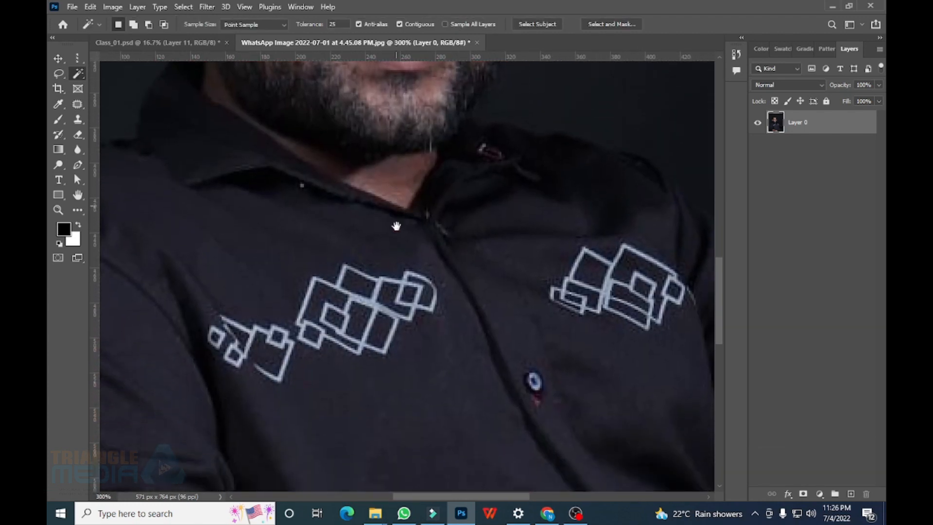
# Select the left square shirt logo at tolerance 50 and copy it onto Layer 1
pyautogui.click(391, 314)
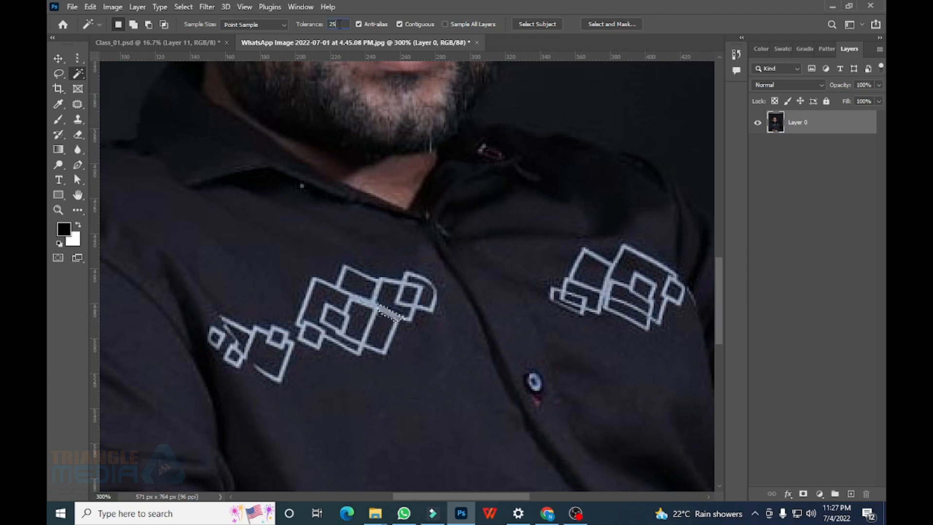
pyautogui.moveTo(338, 24); pyautogui.dragTo(323, 24)
pyautogui.write('50')
pyautogui.click(377, 311)
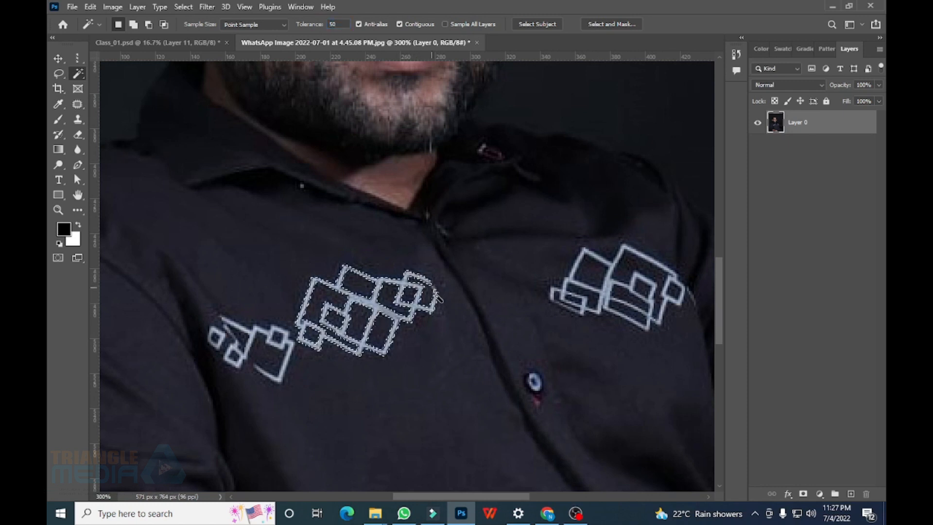
pyautogui.keyDown('shift'); pyautogui.click(436, 288); pyautogui.keyUp('shift')
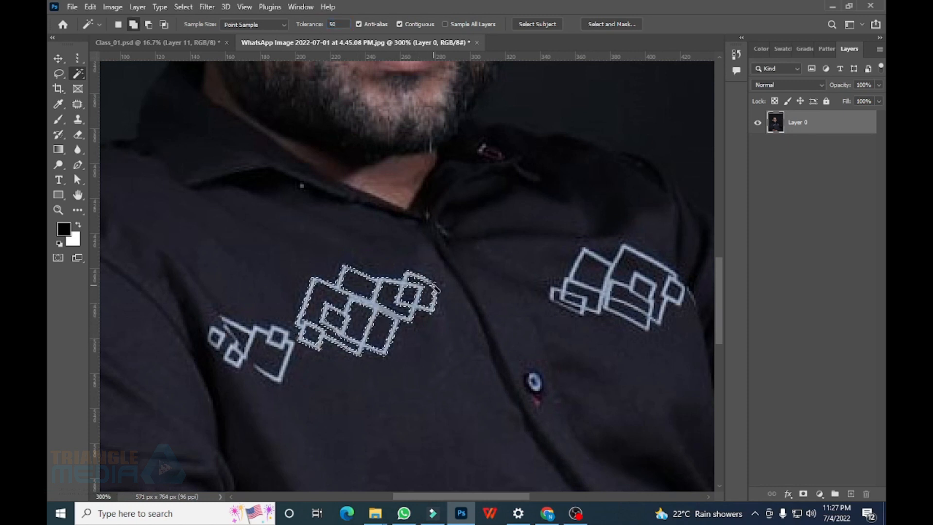
pyautogui.keyDown('shift'); pyautogui.click(436, 287); pyautogui.keyUp('shift')
pyautogui.hotkey('ctrl', 'z')
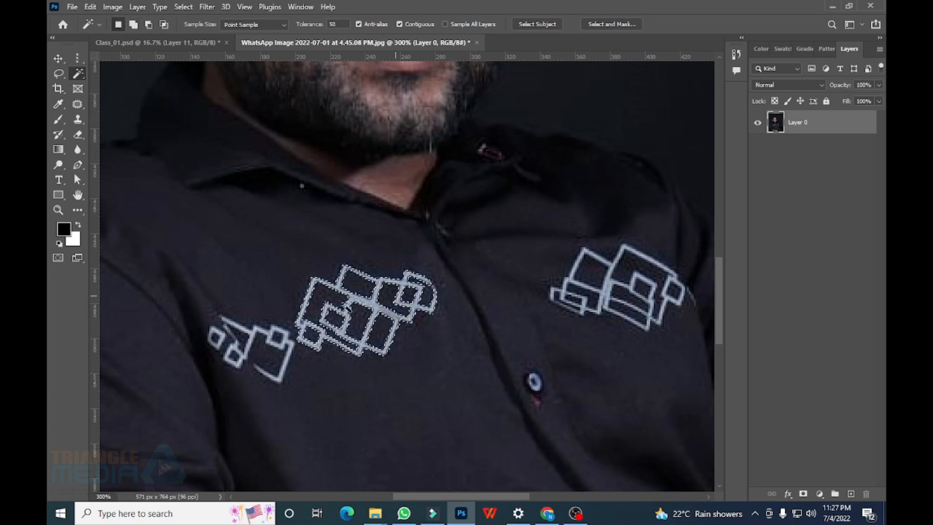
pyautogui.hotkey('ctrl', 'j')
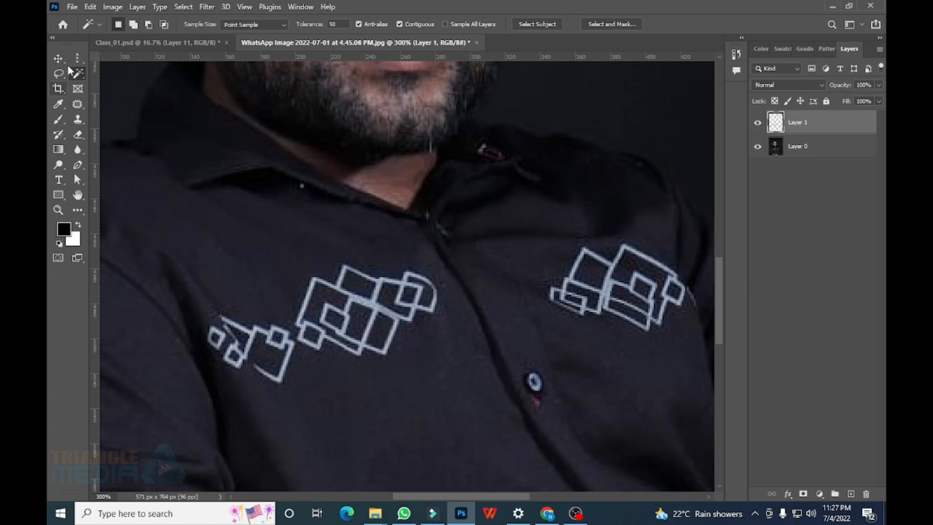
# Move the logo copy on the chest and duplicate it lower on the shirt, then zoom out to 100%
pyautogui.press('v')
pyautogui.moveTo(362, 299); pyautogui.dragTo(263, 260)
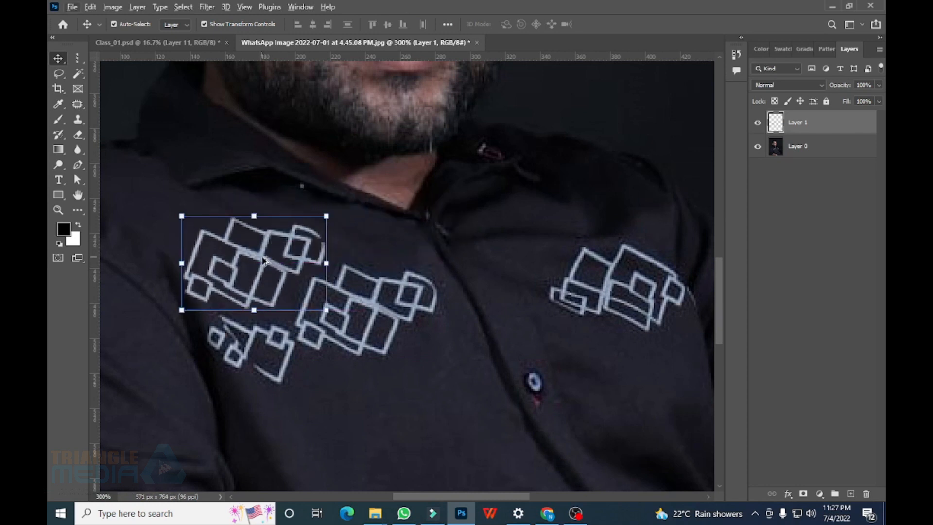
pyautogui.press('ctrl')
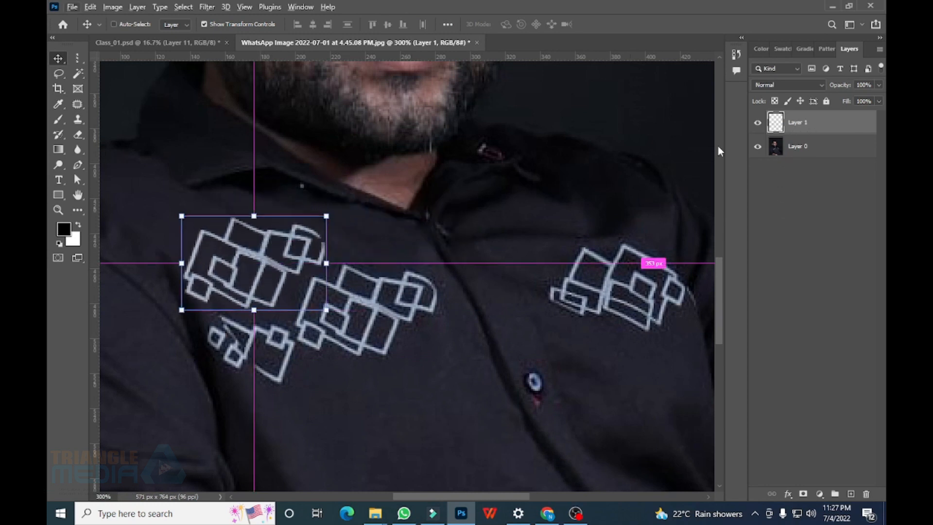
pyautogui.hotkey('ctrl', 'j')
pyautogui.moveTo(272, 264); pyautogui.dragTo(528, 216)
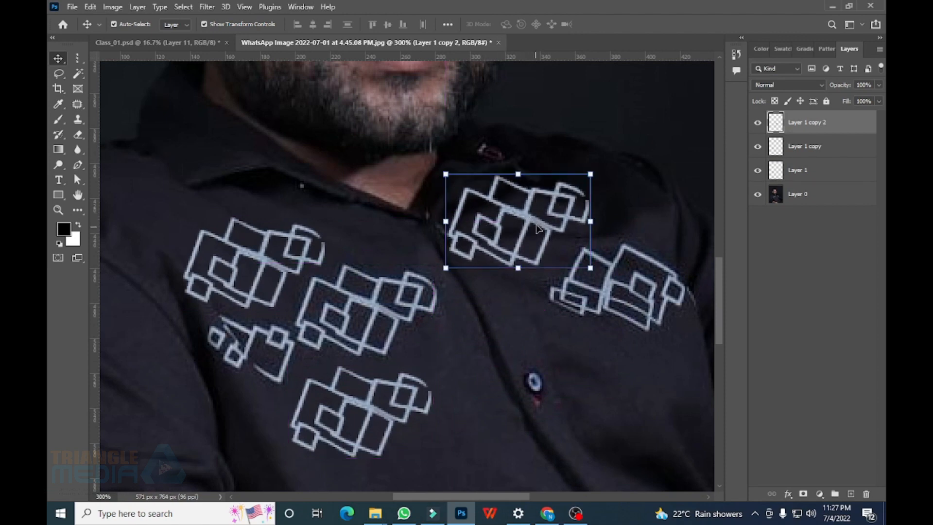
pyautogui.scroll(-2, 452, 291)
pyautogui.hotkey('ctrl', '-')
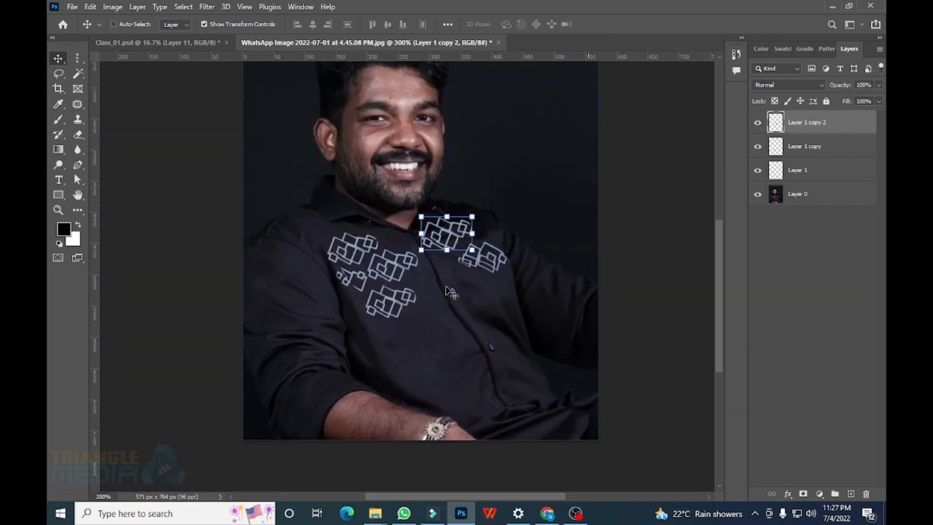
pyautogui.hotkey('ctrl', '-')
pyautogui.scroll(2, 455, 311)
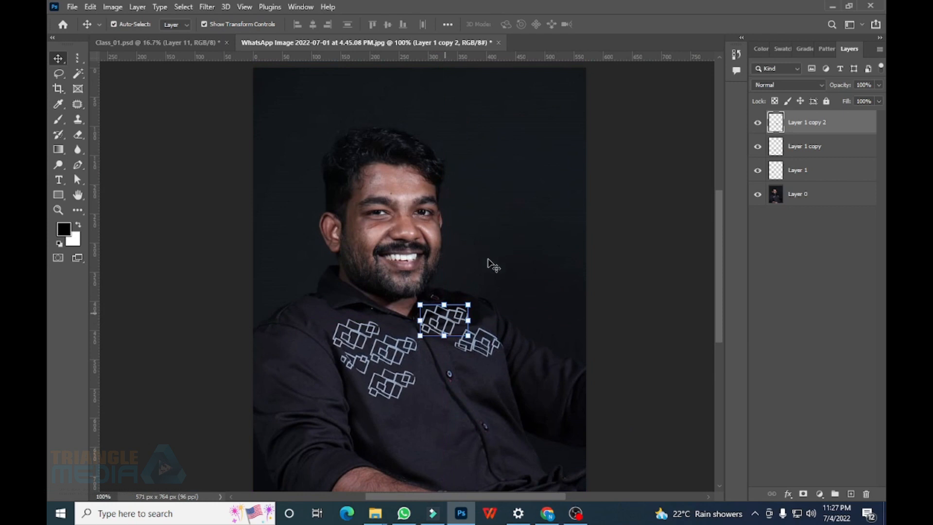
pyautogui.scroll(1, 492, 264)
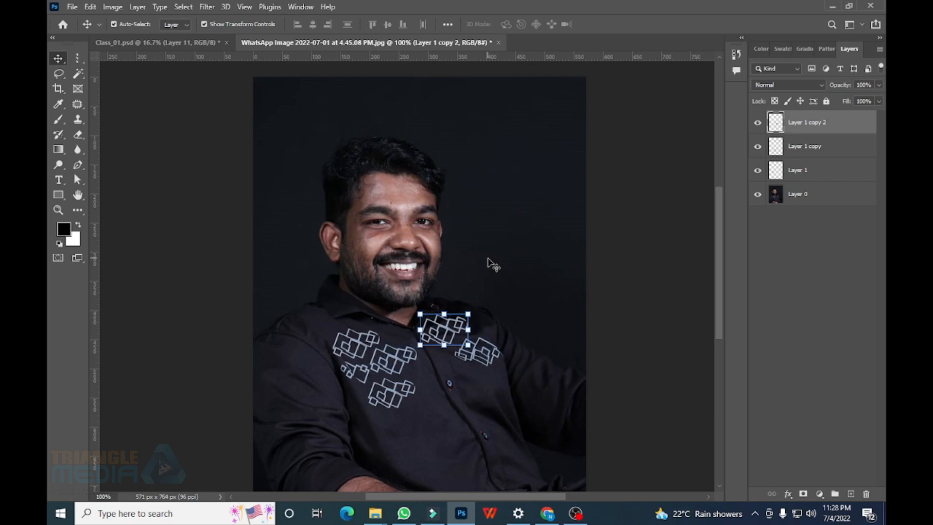
# Add a text layer near the photo's top and type the phone number with its country code
pyautogui.click(58, 180)
pyautogui.click(433, 111)
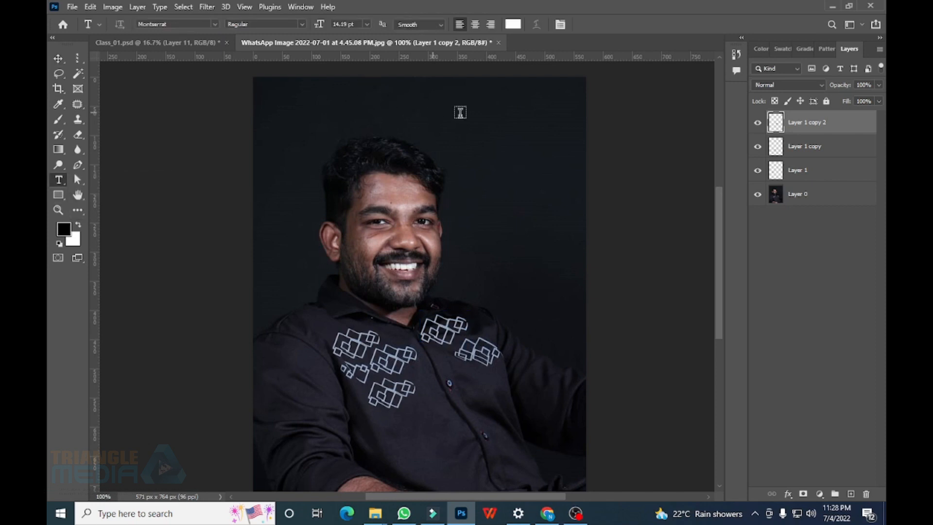
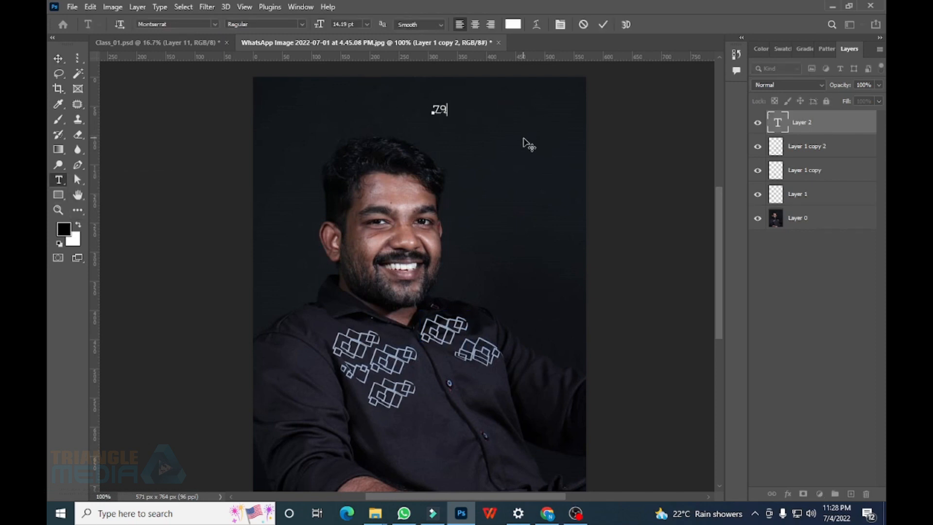
pyautogui.click(429, 108)
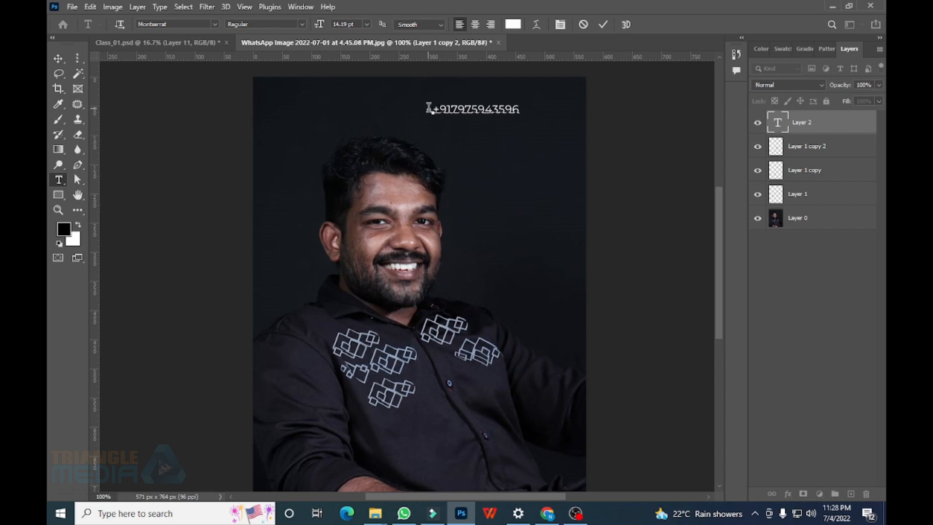
pyautogui.click(450, 108)
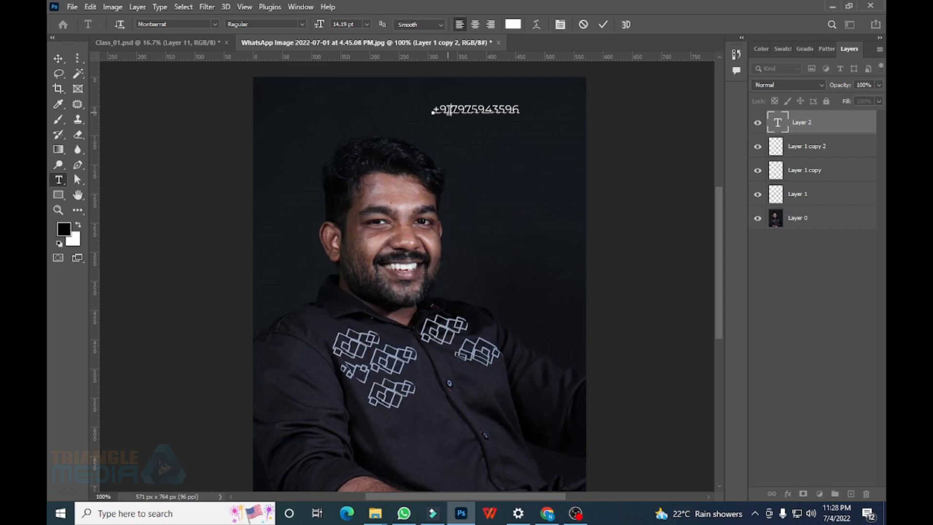
# Enlarge the phone number text to 21 pt and commit it
pyautogui.click(528, 110)
pyautogui.moveTo(528, 110); pyautogui.dragTo(430, 109)
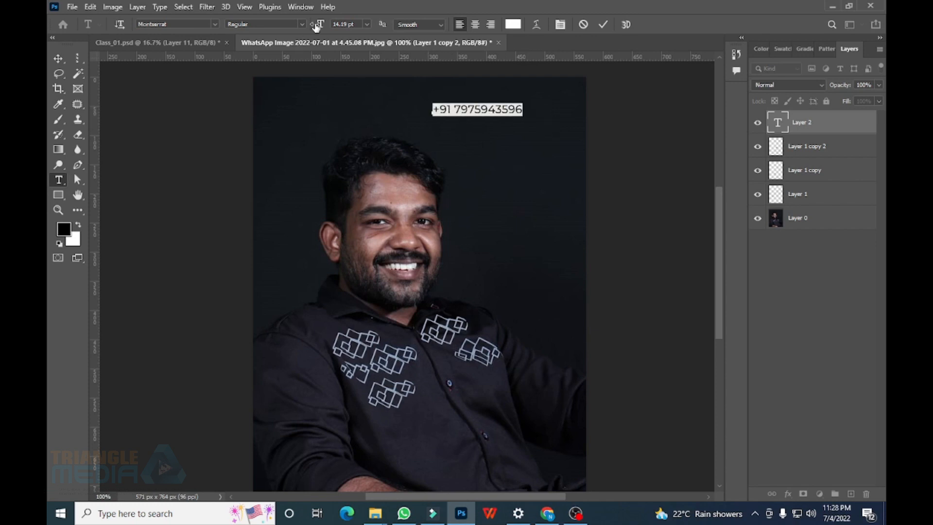
pyautogui.moveTo(316, 26); pyautogui.dragTo(327, 25)
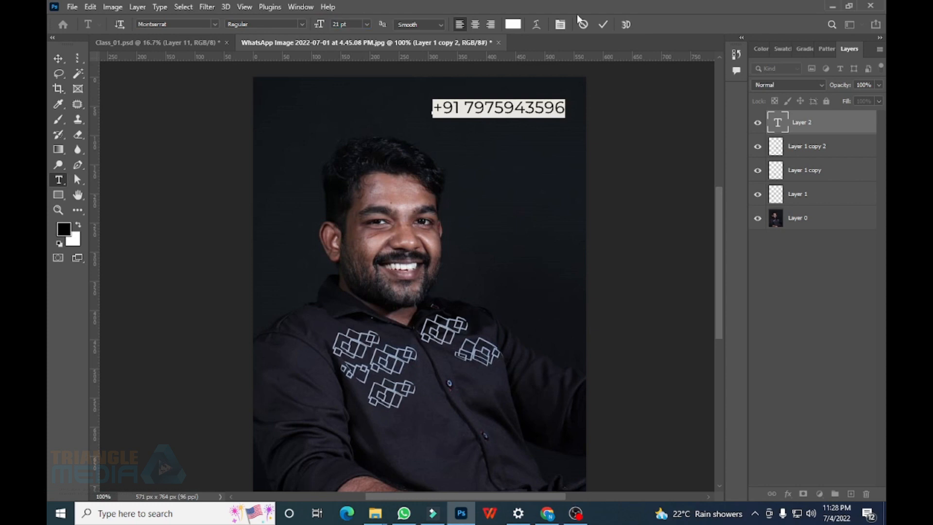
pyautogui.click(603, 24)
pyautogui.press('v')
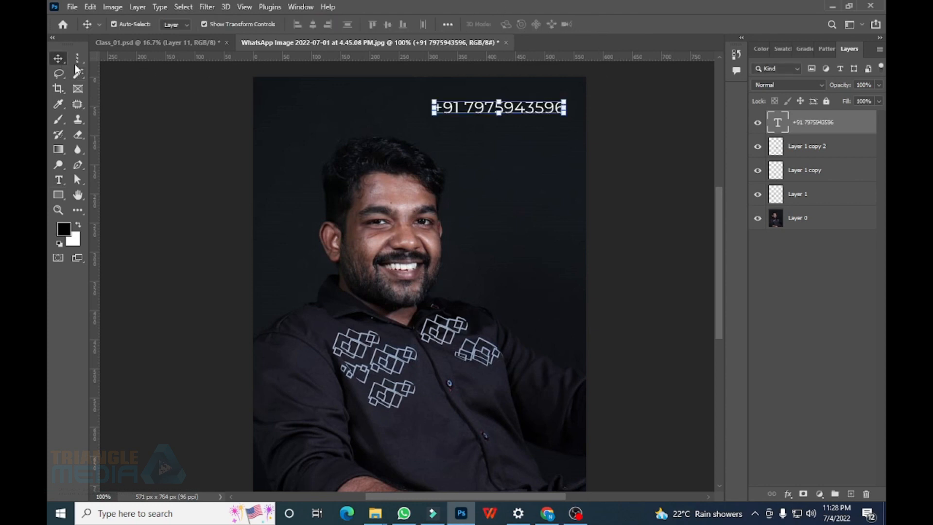